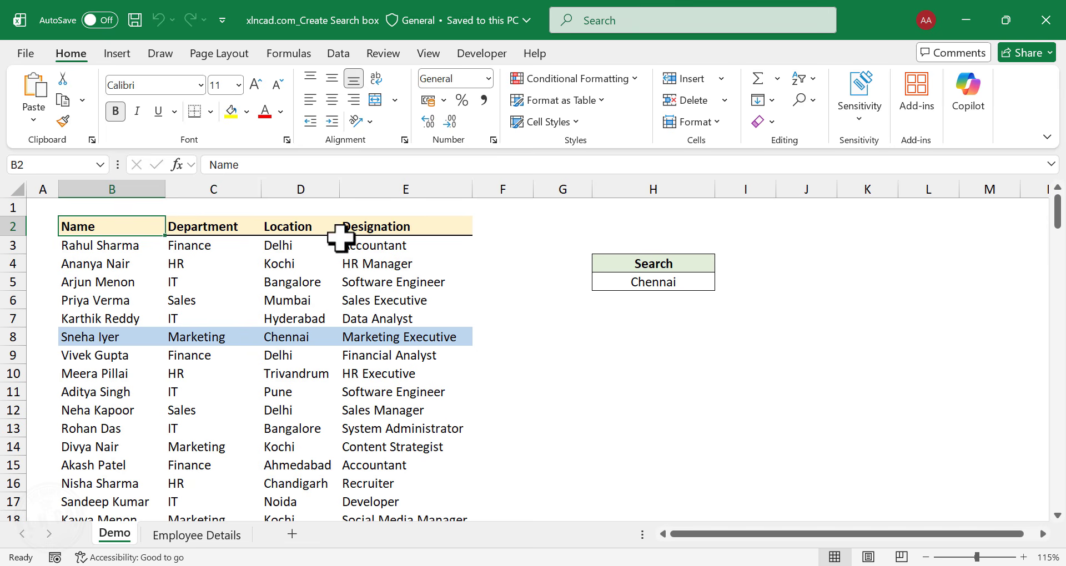
Enter IT in the Demo sheet's search cell H5 and look through the employee list for highlighted rows.
{"action": "scroll", "coordinate": [118, 310], "scroll_direction": "down", "scroll_amount": 1}
{"action": "scroll", "coordinate": [118, 310], "scroll_direction": "down", "scroll_amount": 12}
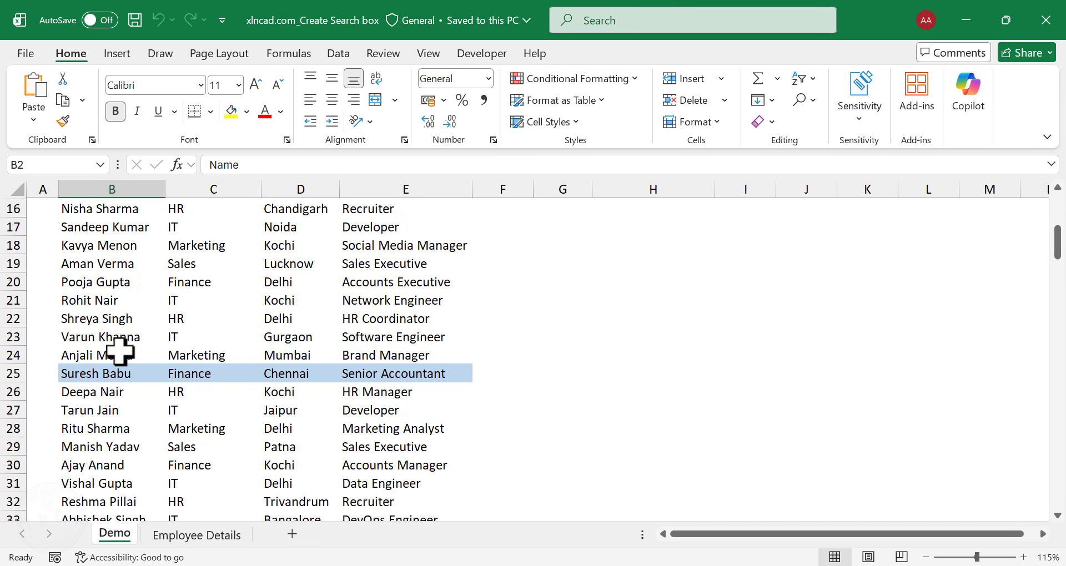
{"action": "scroll", "coordinate": [124, 394], "scroll_direction": "down", "scroll_amount": 3}
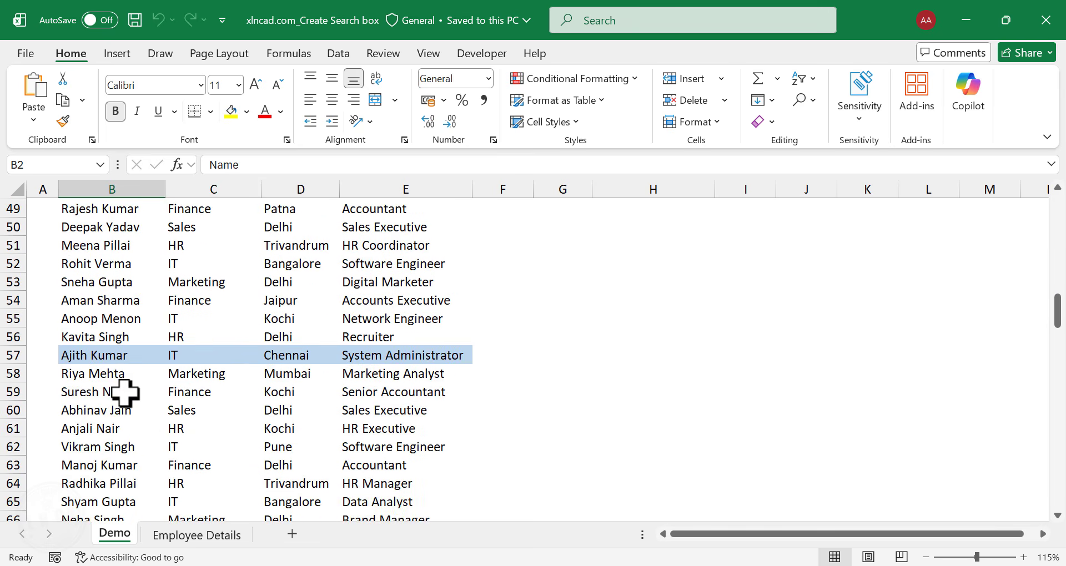
{"action": "scroll", "coordinate": [124, 395], "scroll_direction": "up", "scroll_amount": 16}
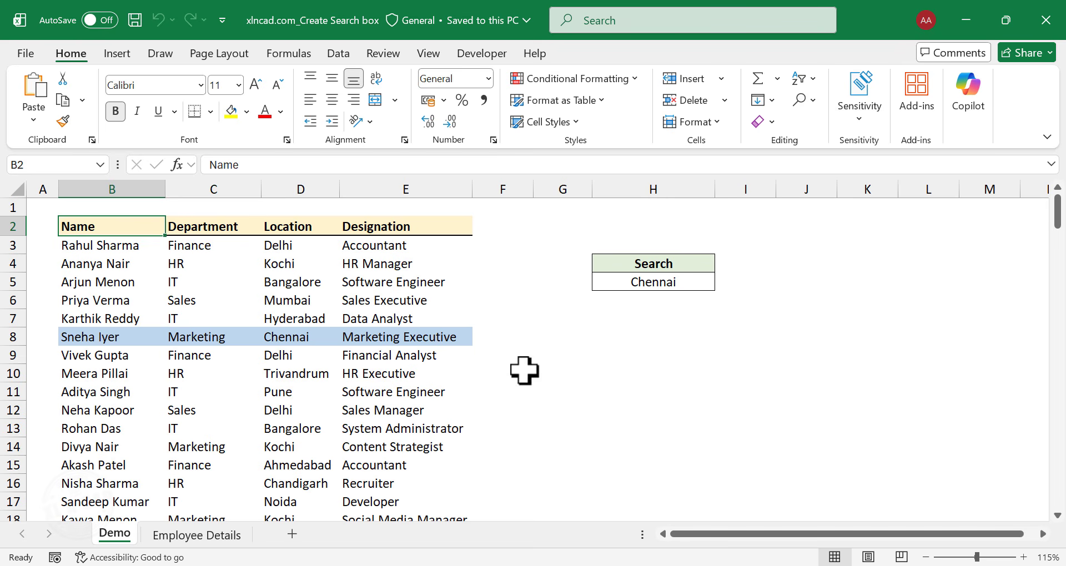
{"action": "left_click", "coordinate": [697, 286]}
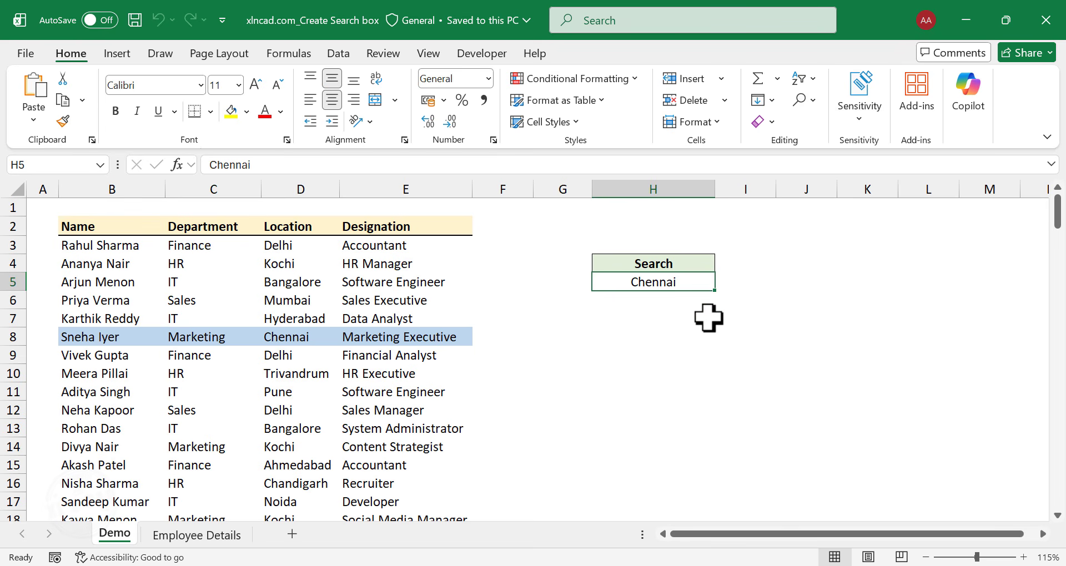
{"action": "type", "text": "IT"}
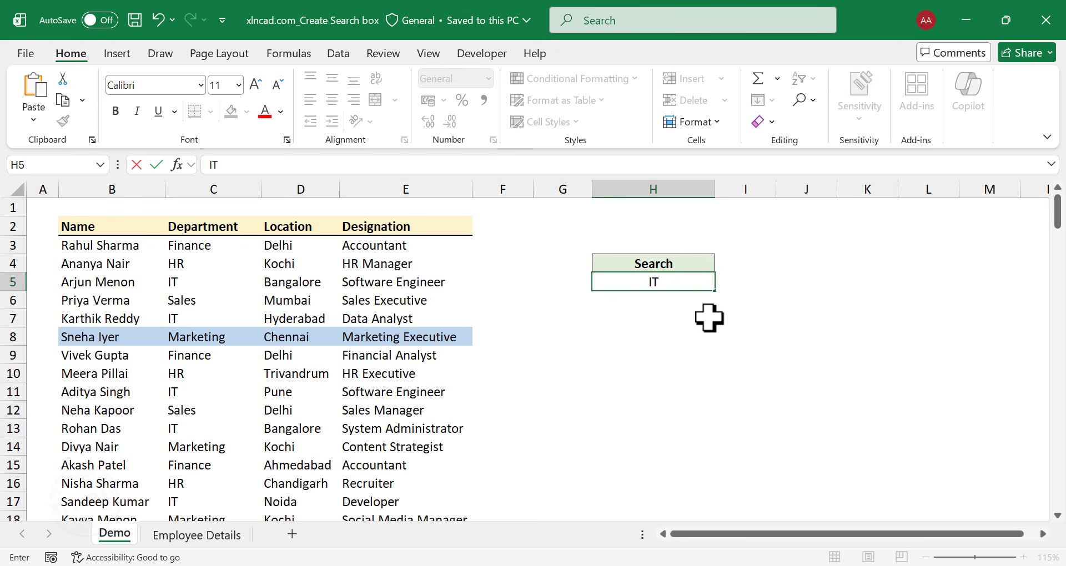
{"action": "key", "text": "Return"}
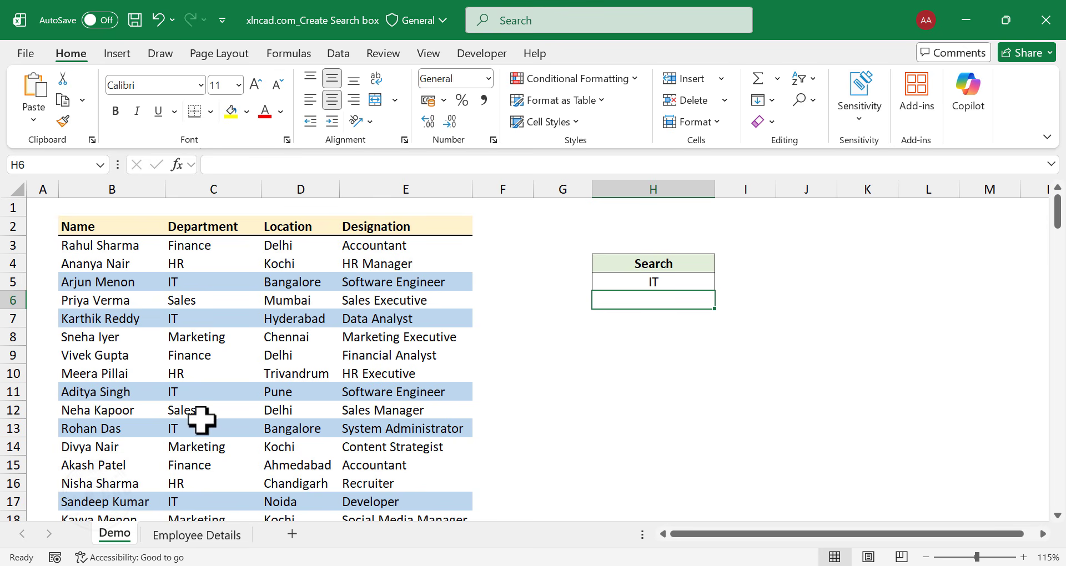
{"action": "scroll", "coordinate": [209, 483], "scroll_direction": "down", "scroll_amount": 3}
{"action": "scroll", "coordinate": [207, 490], "scroll_direction": "down", "scroll_amount": 7}
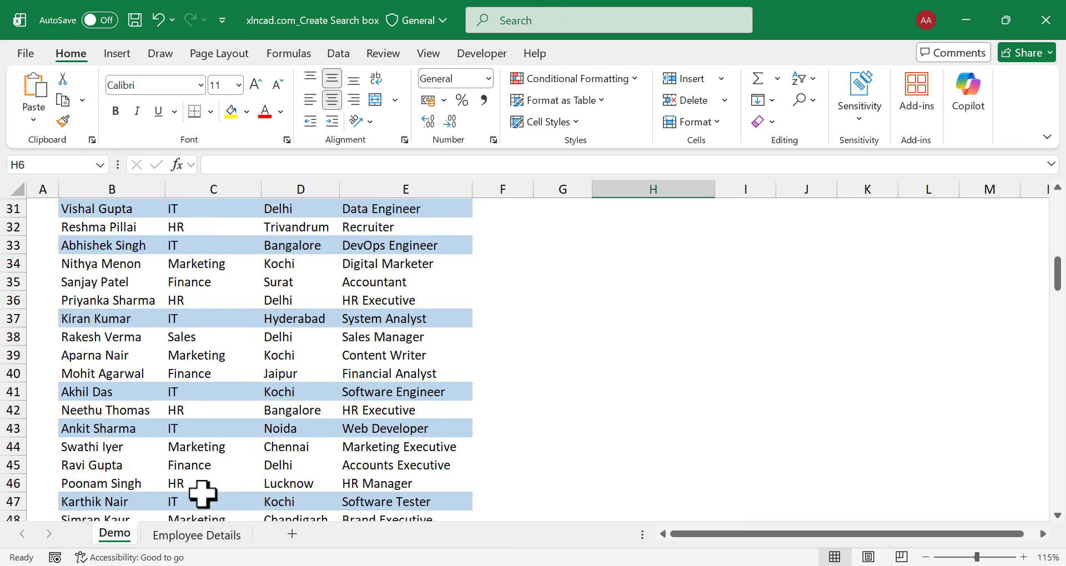
{"action": "scroll", "coordinate": [208, 490], "scroll_direction": "up", "scroll_amount": 10}
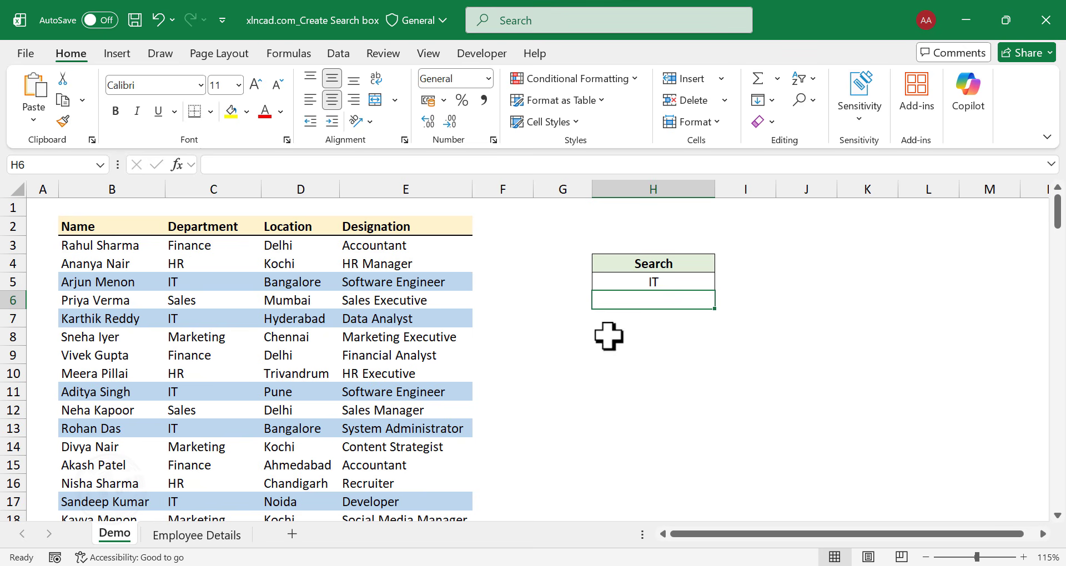
Search the employee list for HR using cell H5 and review the matching rows.
{"action": "left_click", "coordinate": [672, 284]}
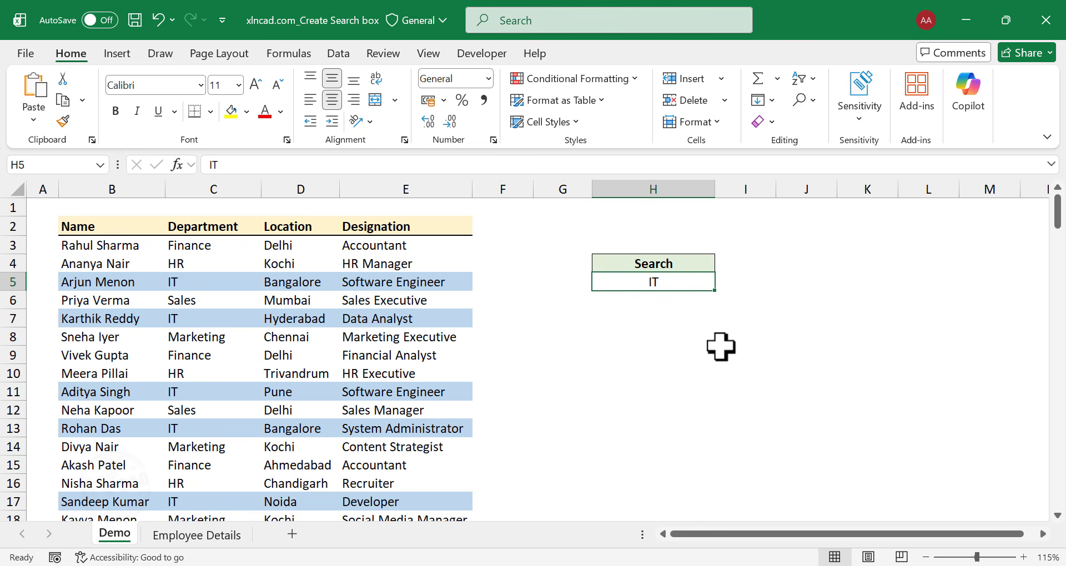
{"action": "type", "text": "HR"}
{"action": "key", "text": "Return"}
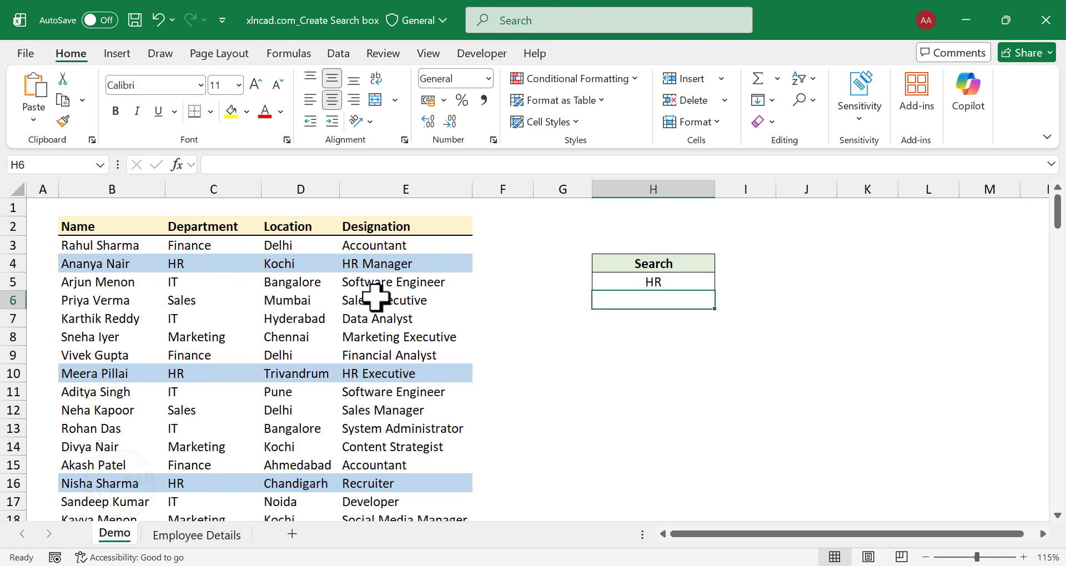
{"action": "scroll", "coordinate": [201, 438], "scroll_direction": "down", "scroll_amount": 9}
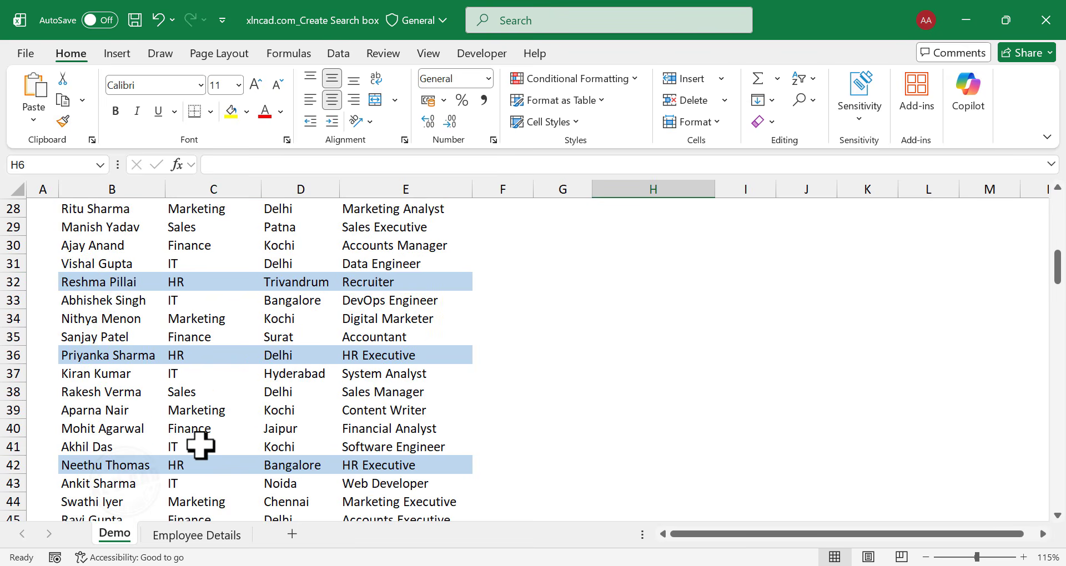
{"action": "scroll", "coordinate": [201, 444], "scroll_direction": "up", "scroll_amount": 9}
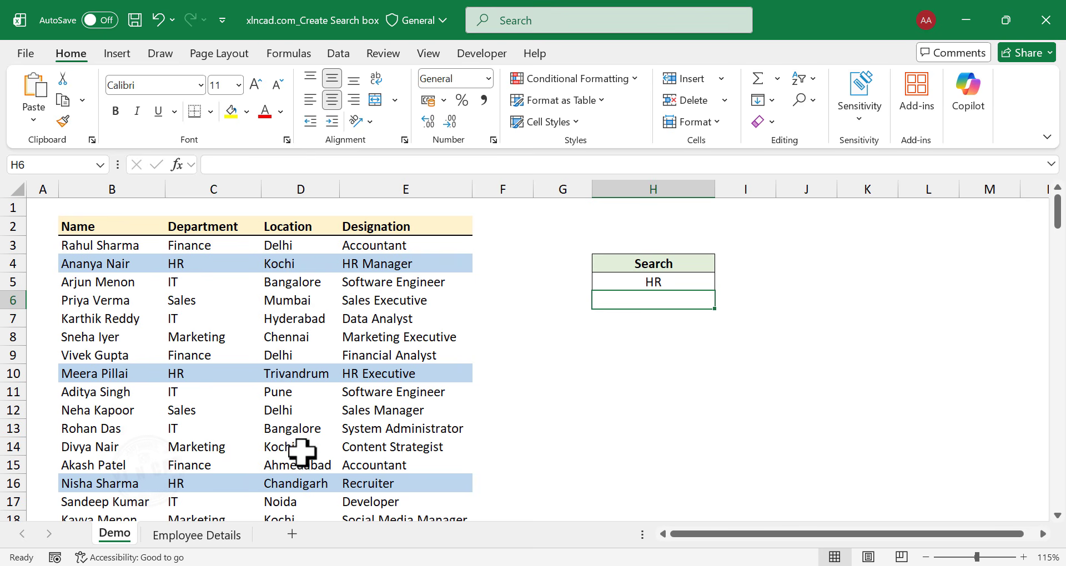
Change the search term in H5 to Kochi and check the highlighted rows down the list.
{"action": "left_click", "coordinate": [667, 282]}
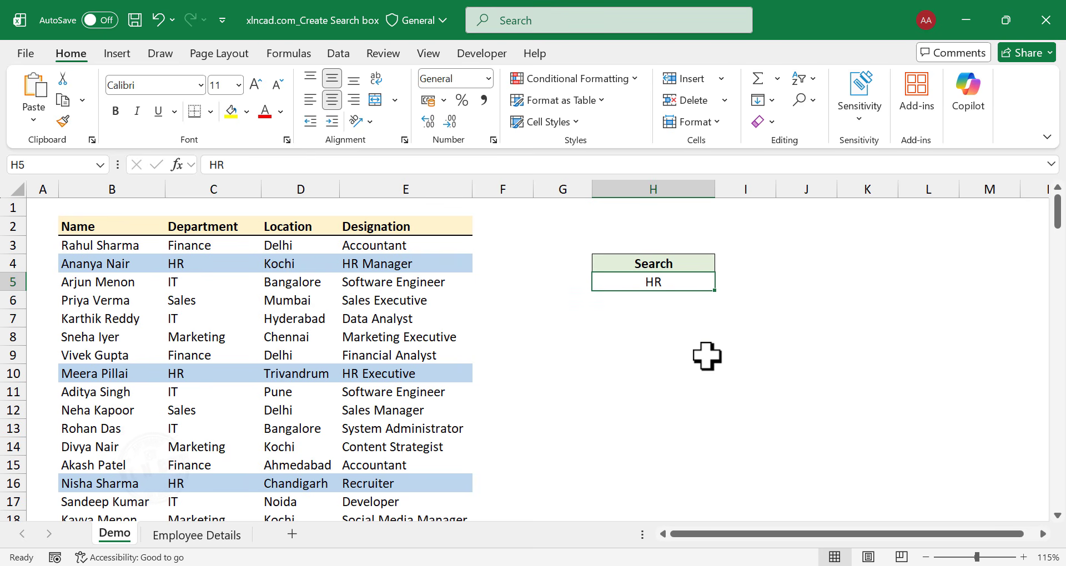
{"action": "type", "text": "Kochi"}
{"action": "key", "text": "Return"}
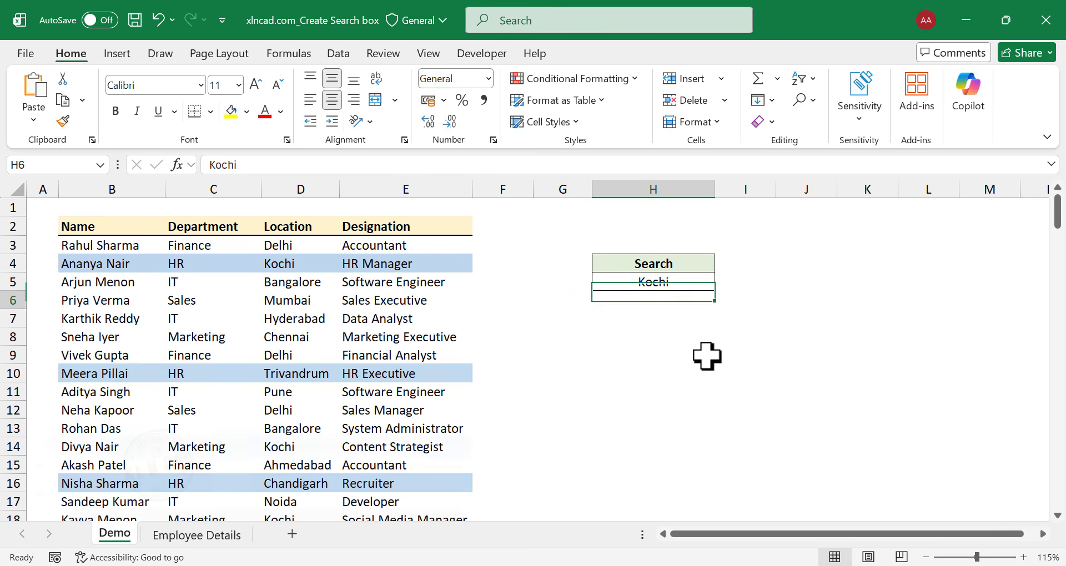
{"action": "scroll", "coordinate": [296, 293], "scroll_direction": "down", "scroll_amount": 2}
{"action": "scroll", "coordinate": [296, 293], "scroll_direction": "down", "scroll_amount": 4}
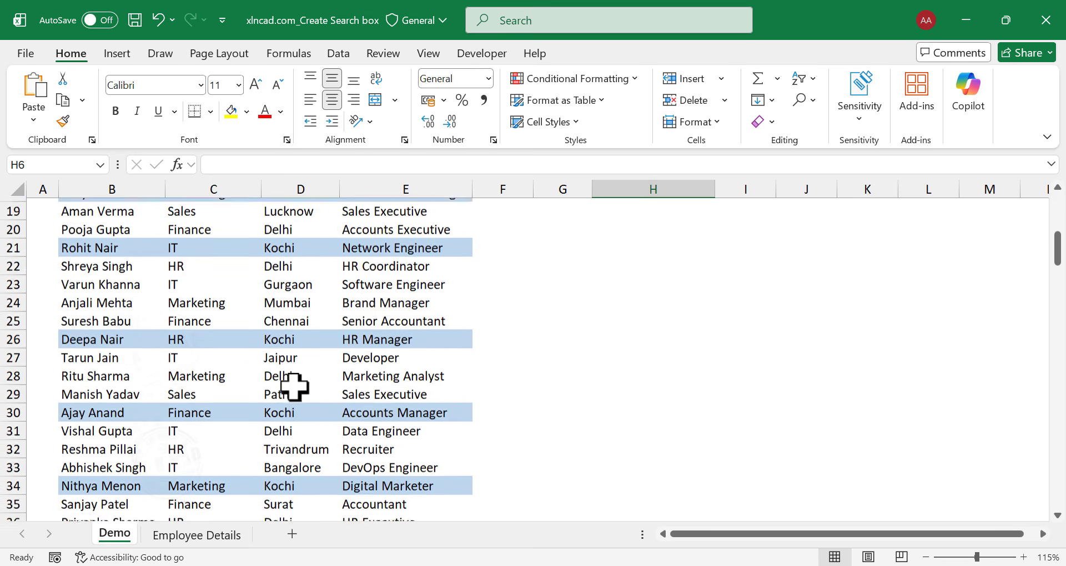
{"action": "scroll", "coordinate": [300, 350], "scroll_direction": "up", "scroll_amount": 6}
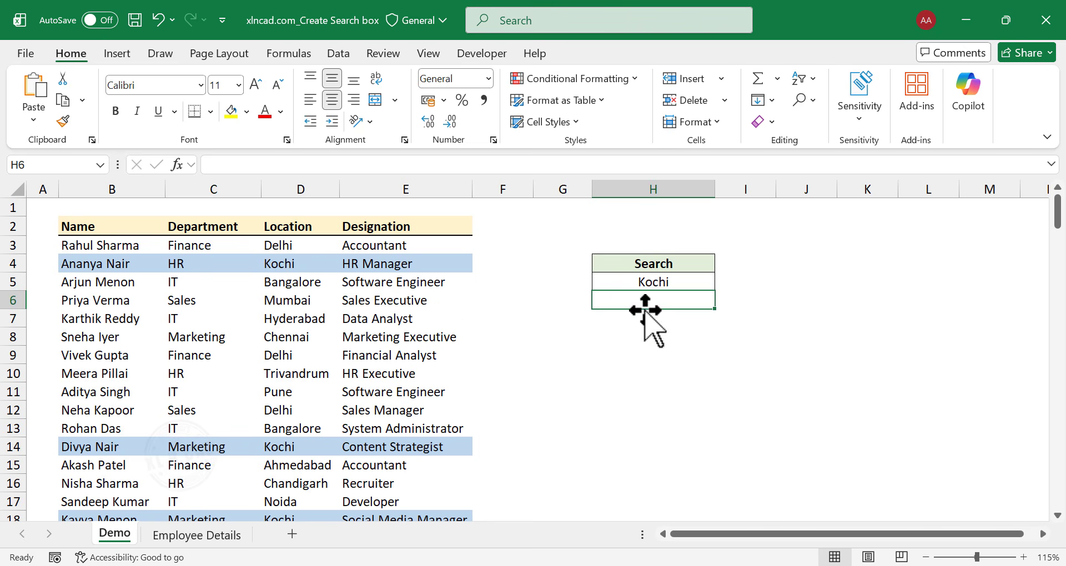
Set the search term in H5 to Data Analyst and review the highlighted rows in the list.
{"action": "left_click", "coordinate": [672, 281]}
{"action": "type", "text": "Data"}
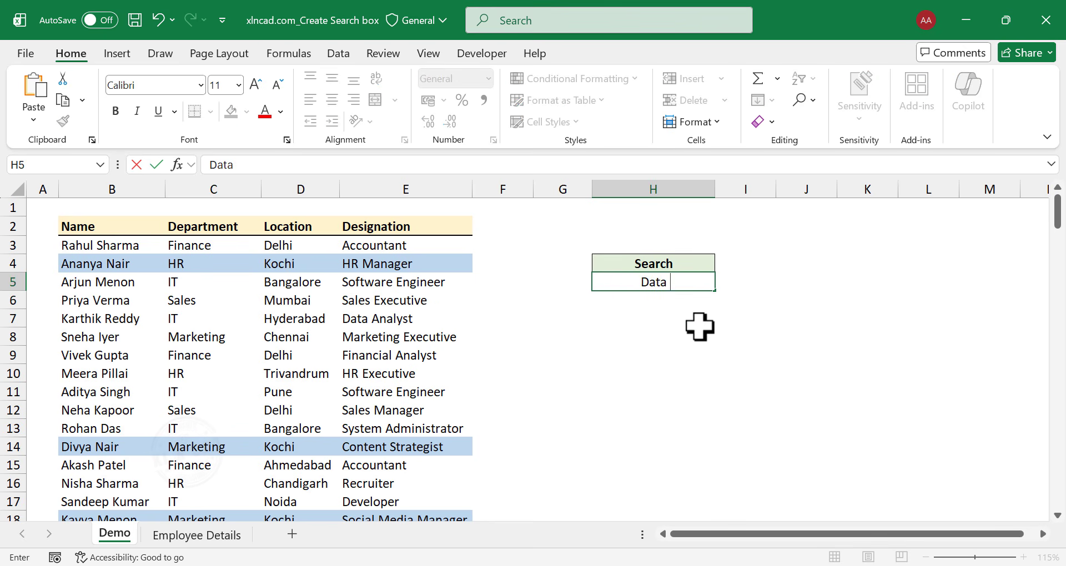
{"action": "type", "text": " Analyst"}
{"action": "key", "text": "Return"}
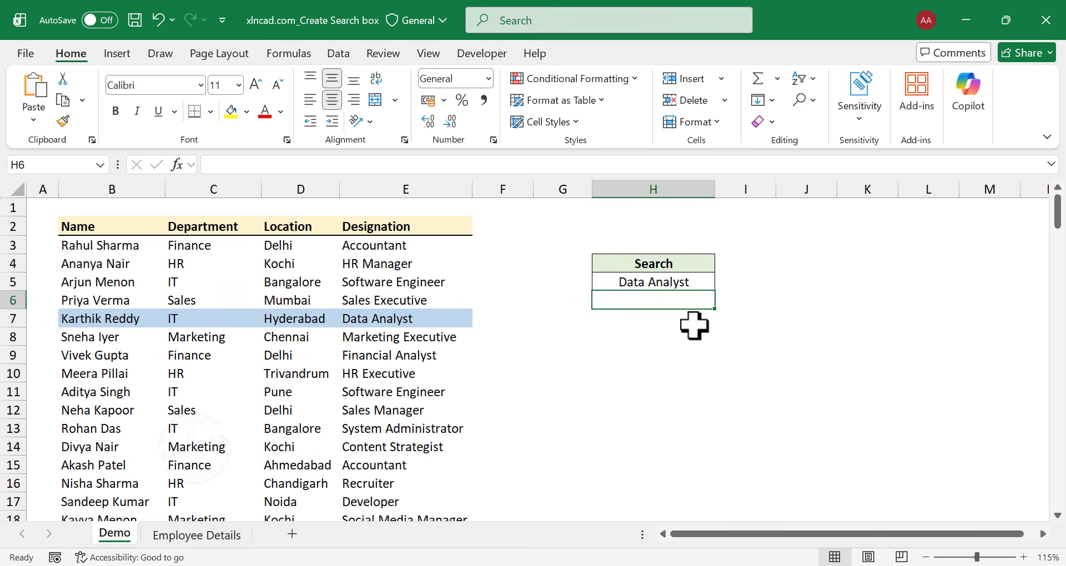
{"action": "scroll", "coordinate": [413, 333], "scroll_direction": "down", "scroll_amount": 6}
{"action": "scroll", "coordinate": [408, 356], "scroll_direction": "down", "scroll_amount": 17}
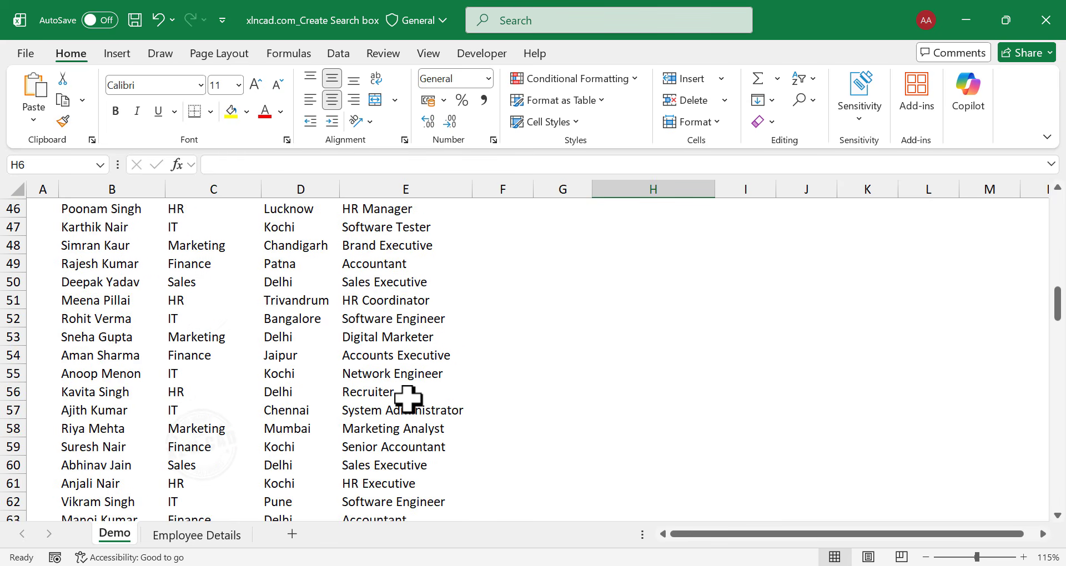
{"action": "scroll", "coordinate": [388, 395], "scroll_direction": "down", "scroll_amount": 3}
{"action": "scroll", "coordinate": [366, 372], "scroll_direction": "up", "scroll_amount": 20}
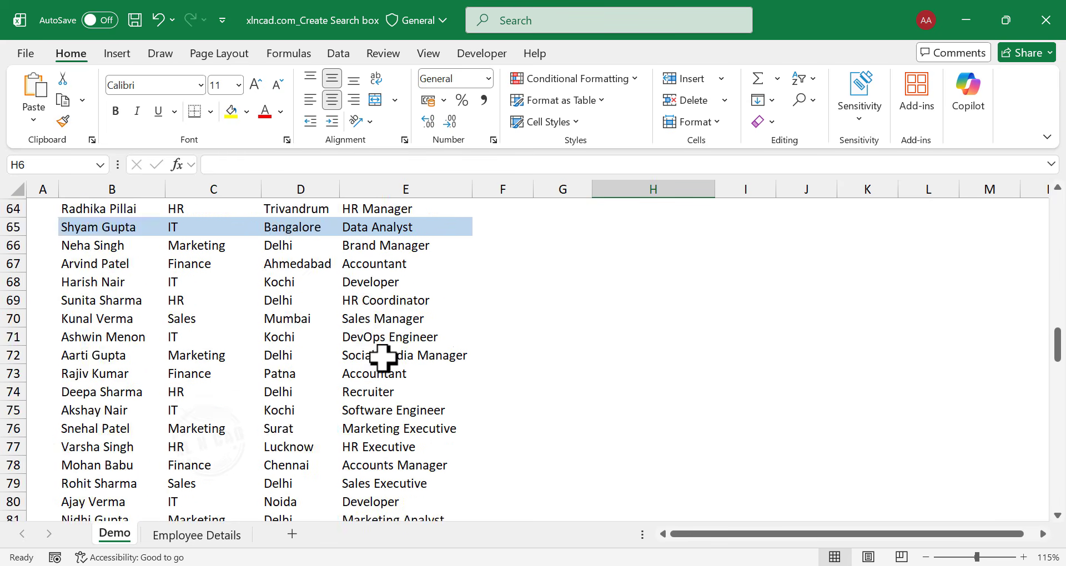
{"action": "scroll", "coordinate": [383, 358], "scroll_direction": "up", "scroll_amount": 4}
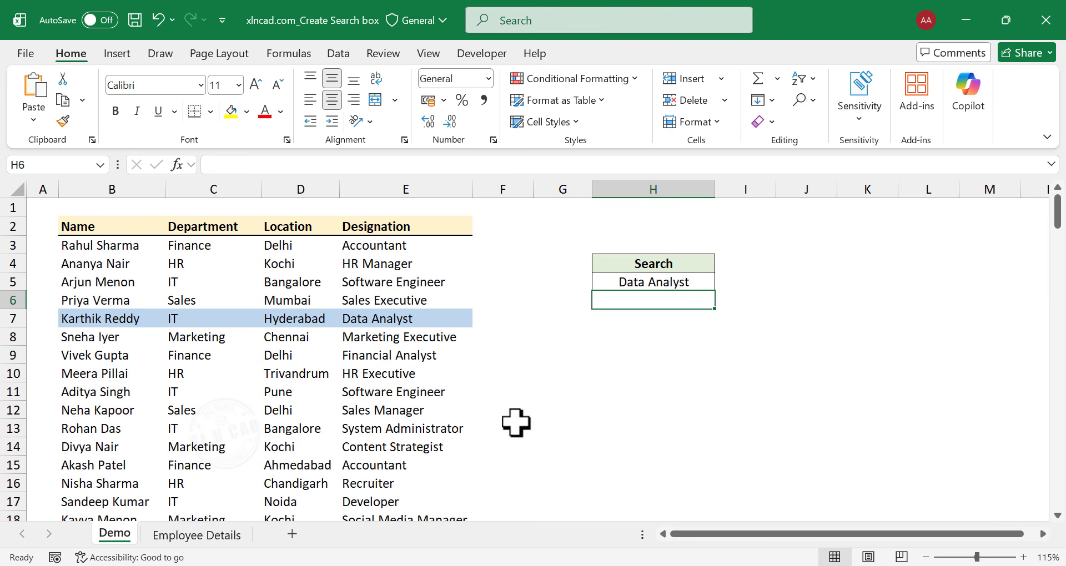
Switch to the Employee Details sheet and enter the label Search in cell H4.
{"action": "left_click", "coordinate": [214, 532]}
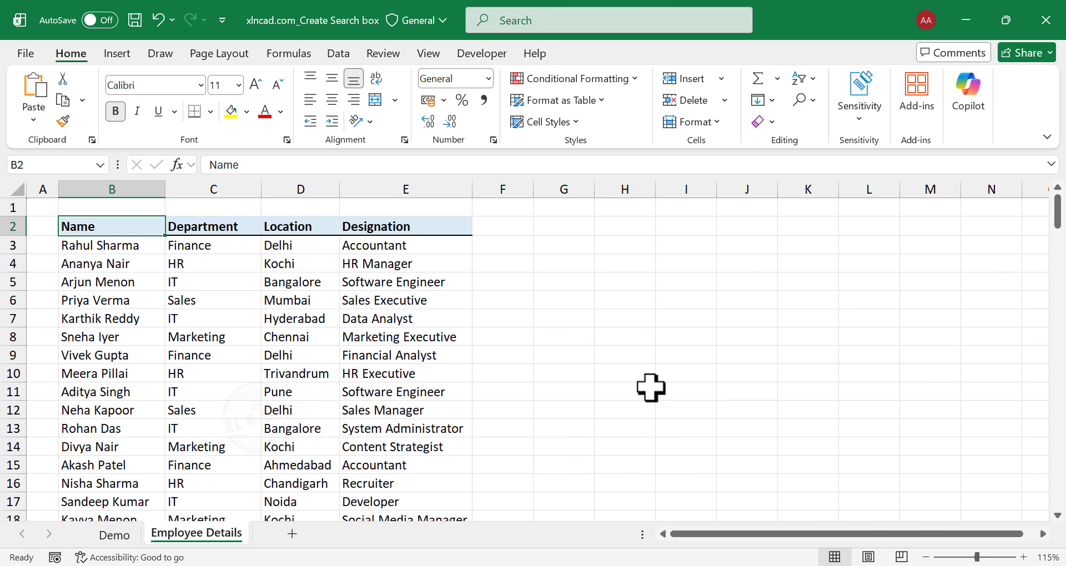
{"action": "left_click", "coordinate": [633, 264]}
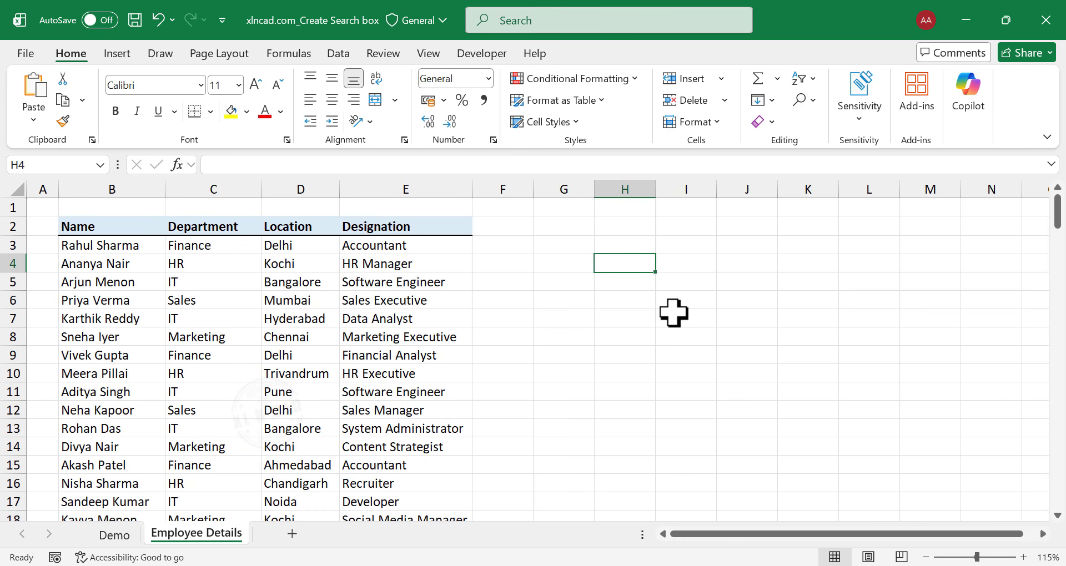
{"action": "type", "text": "Search"}
{"action": "key", "text": "Return"}
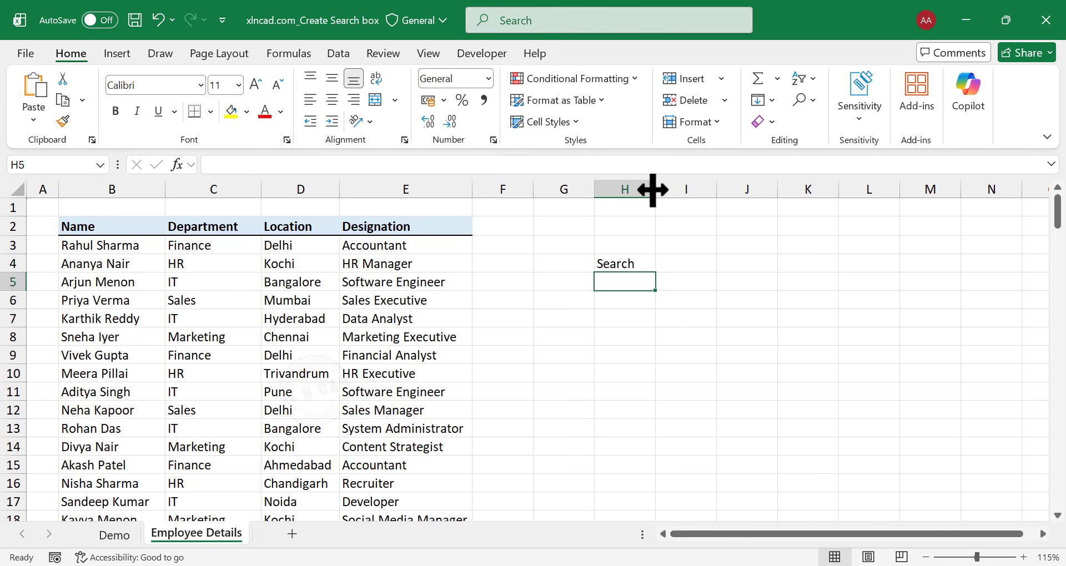
Widen column H to about twice its width and center its contents vertically and horizontally.
{"action": "left_click_drag", "start_coordinate": [653, 190], "coordinate": [716, 189]}
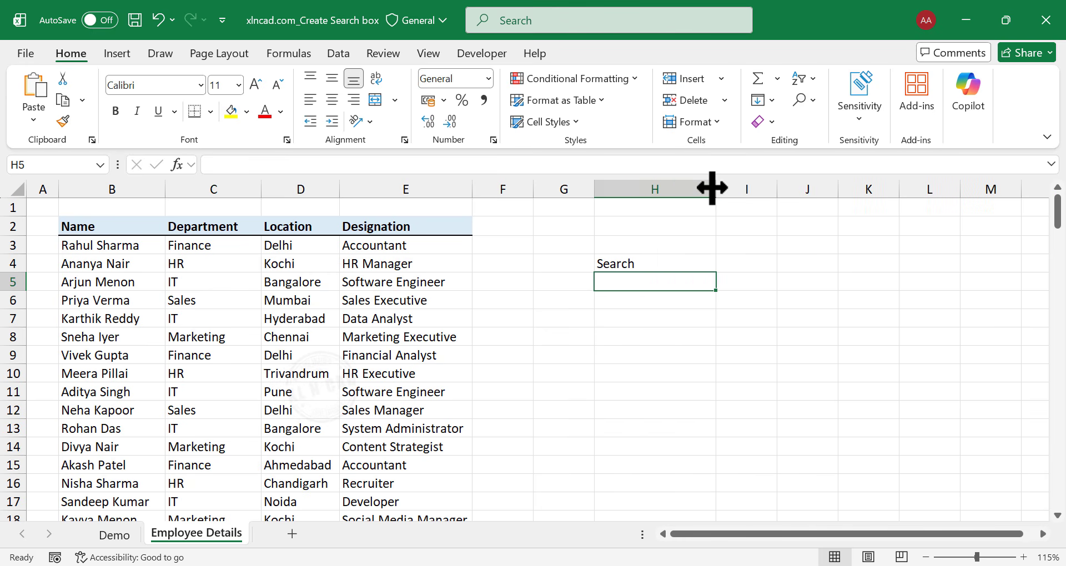
{"action": "left_click", "coordinate": [669, 183]}
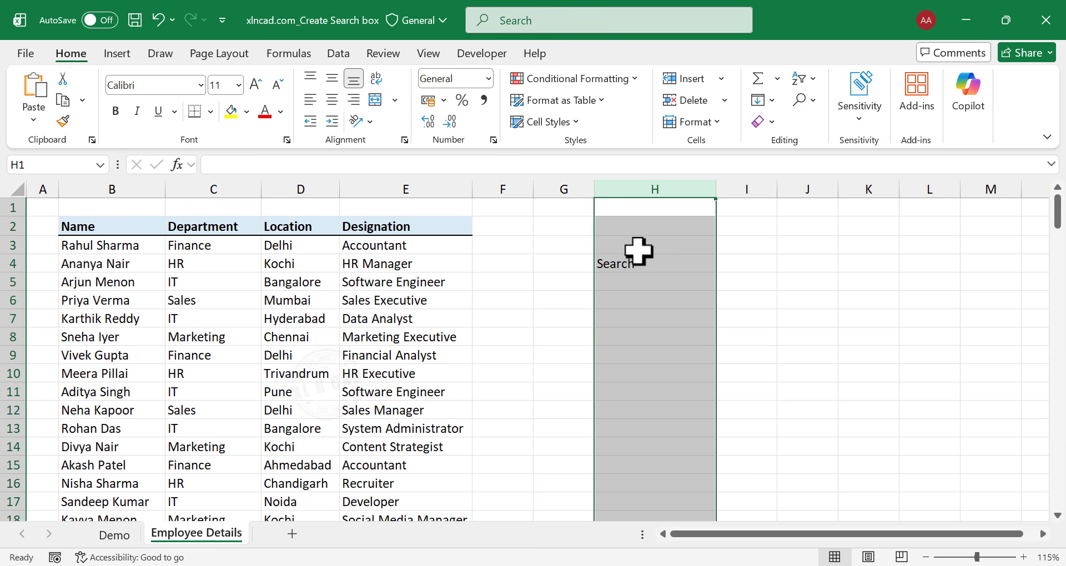
{"action": "left_click", "coordinate": [333, 81]}
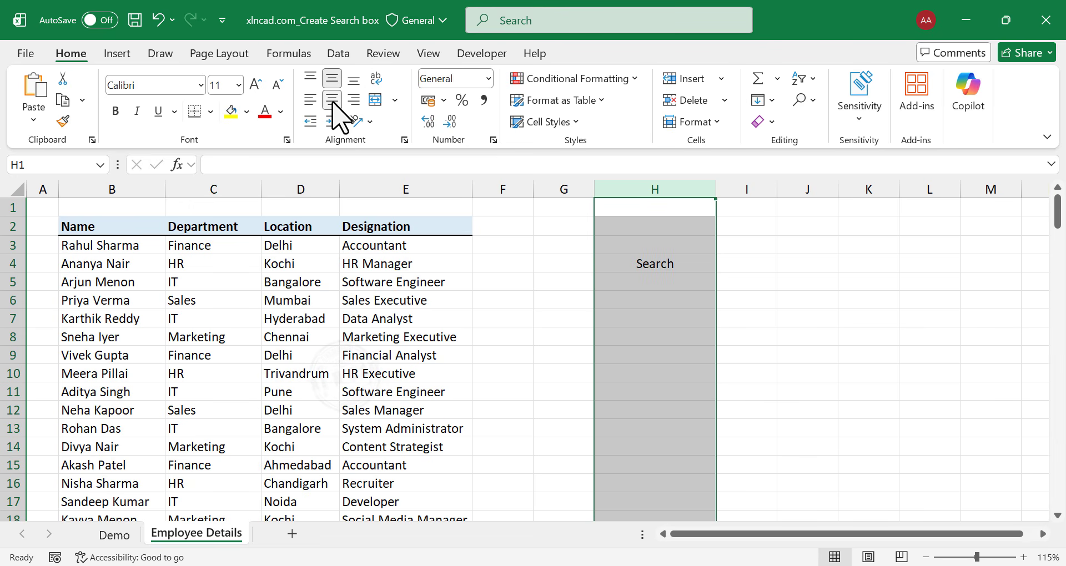
Make the Search label in H4 bold and fill the cell with the lightest gold theme color.
{"action": "left_click", "coordinate": [662, 265]}
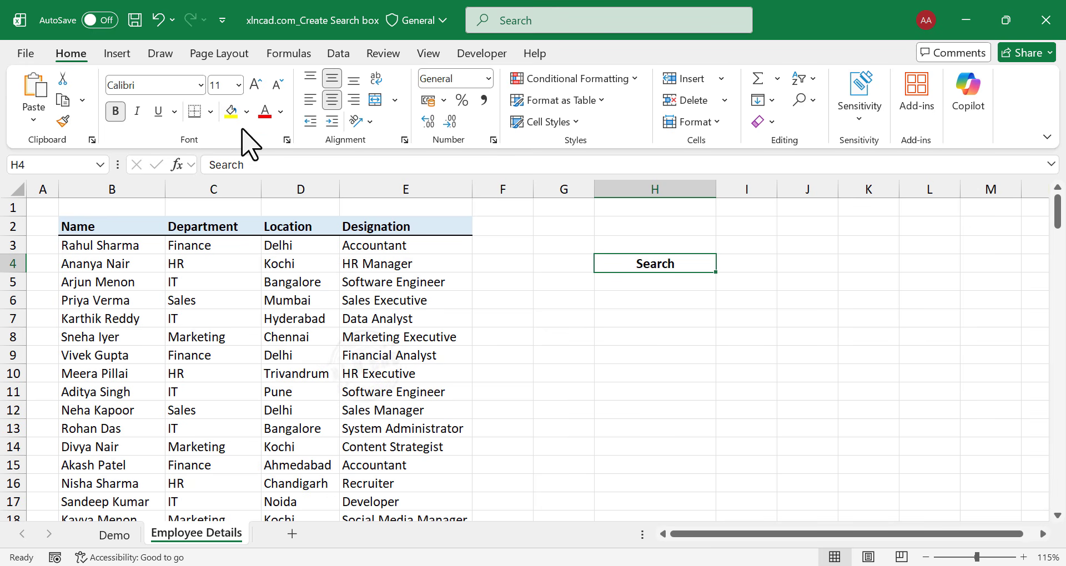
{"action": "left_click", "coordinate": [247, 111]}
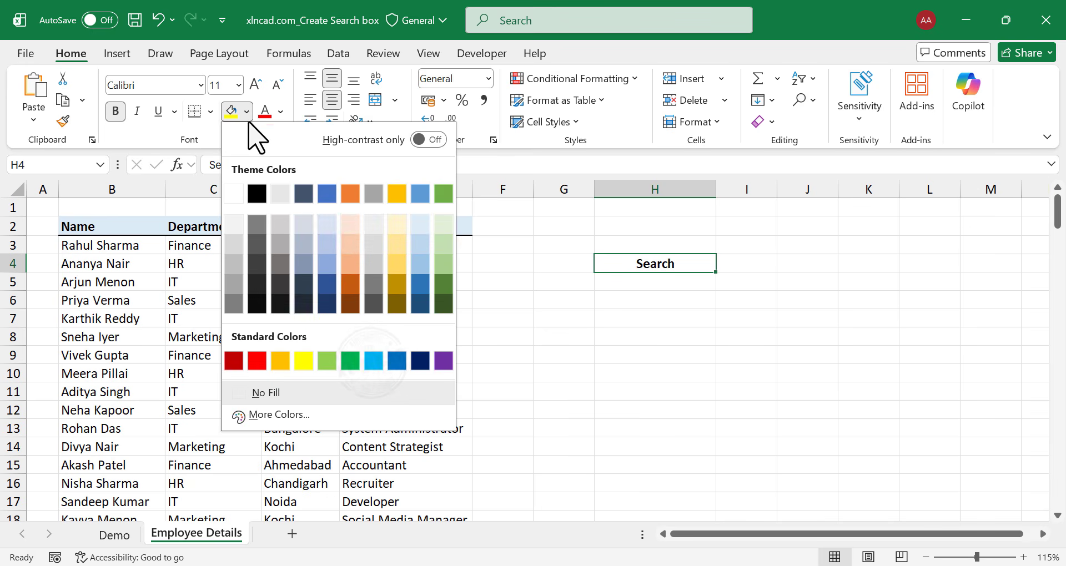
{"action": "left_click", "coordinate": [394, 228]}
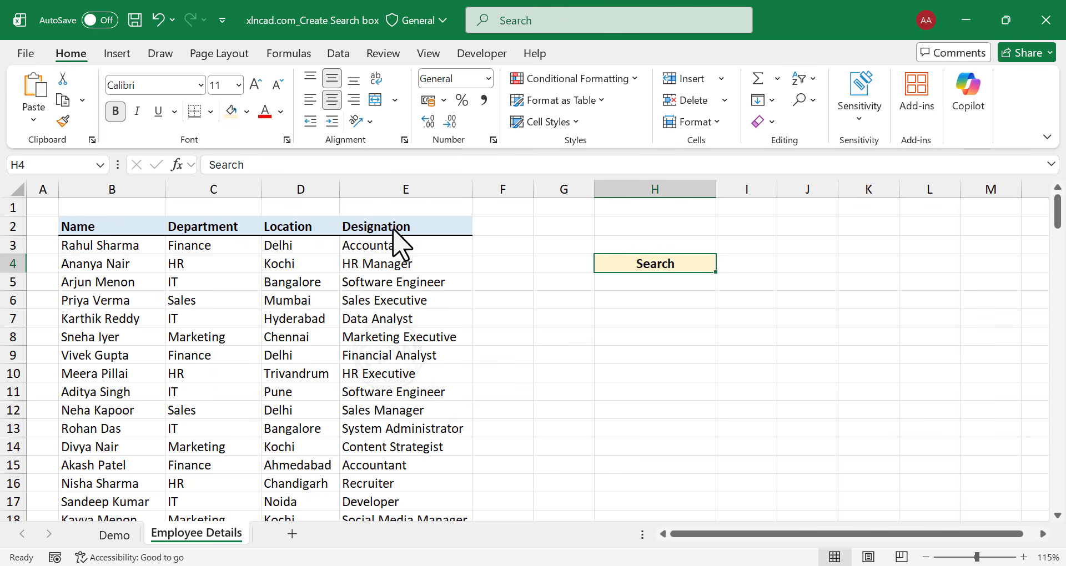
Apply all borders to cells H4:H5 and widen column H a little more.
{"action": "left_click_drag", "start_coordinate": [670, 266], "coordinate": [674, 281]}
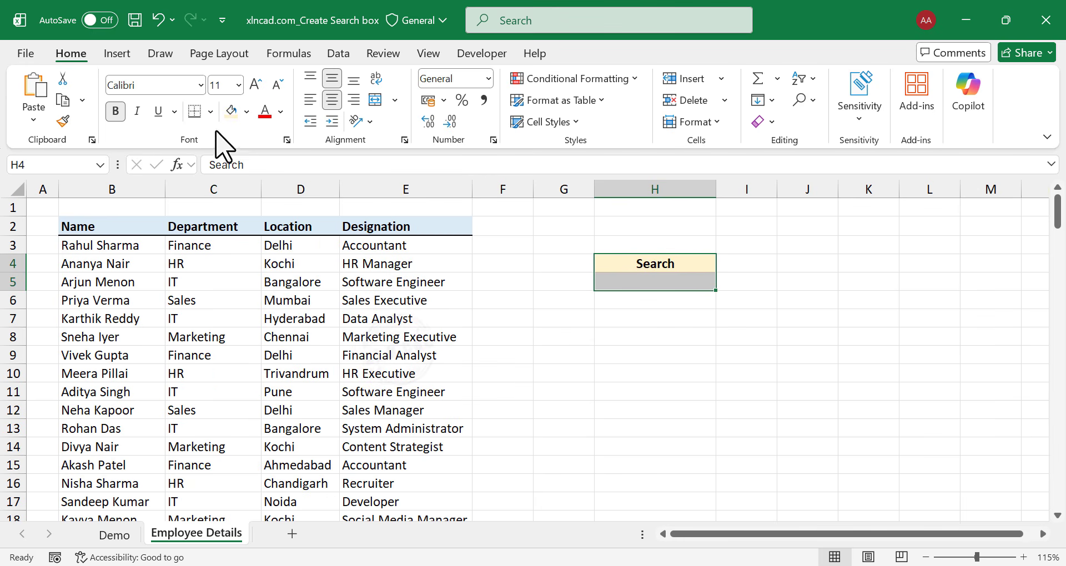
{"action": "left_click", "coordinate": [210, 112]}
{"action": "left_click", "coordinate": [289, 284]}
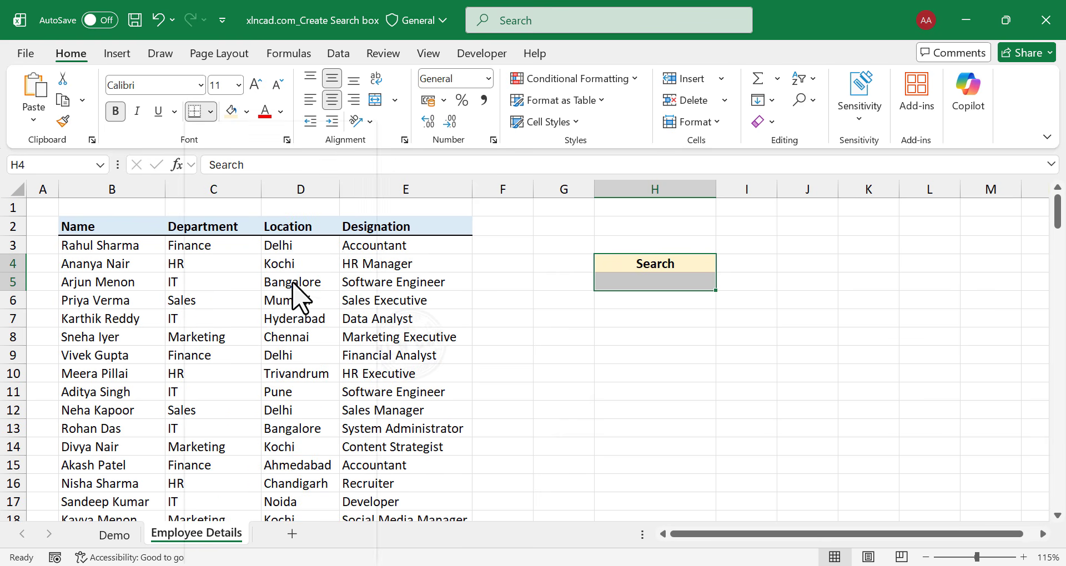
{"action": "left_click_drag", "start_coordinate": [711, 194], "coordinate": [747, 195]}
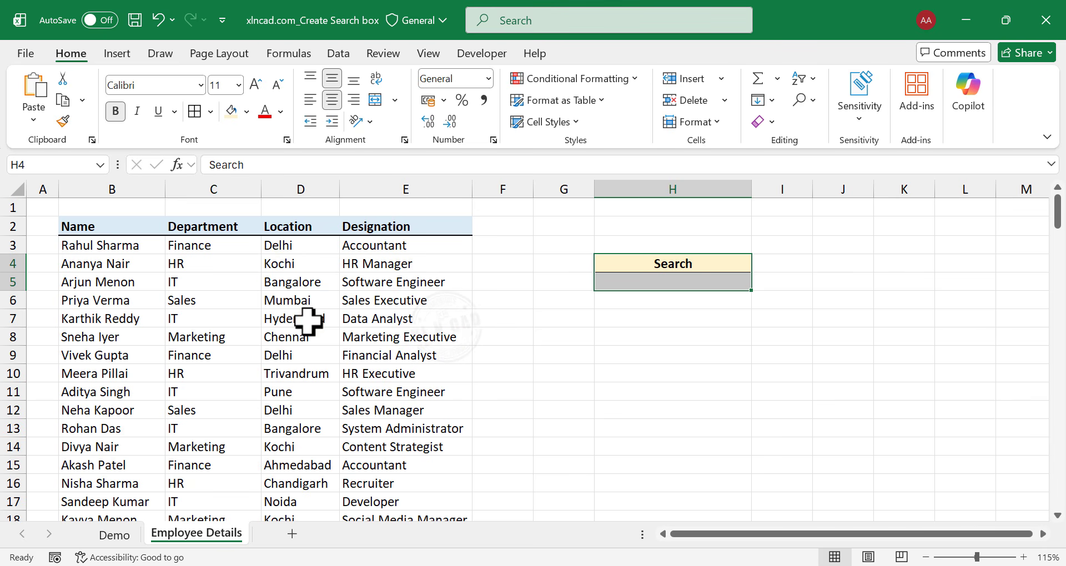
Enter Delhi as the search term in cell H5 below the Search label.
{"action": "left_click", "coordinate": [680, 283]}
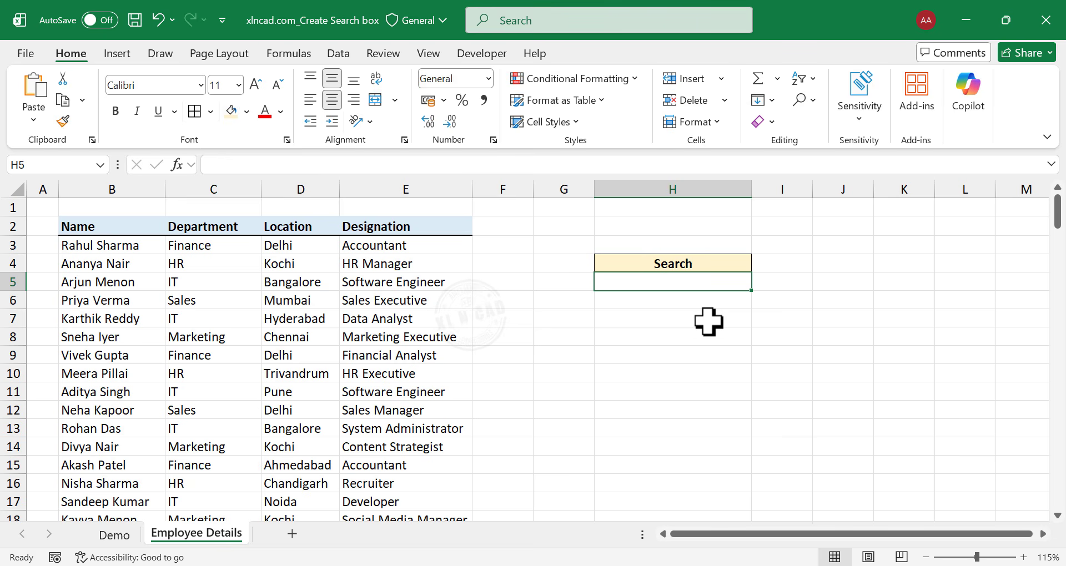
{"action": "type", "text": "Delhi"}
{"action": "key", "text": "Return"}
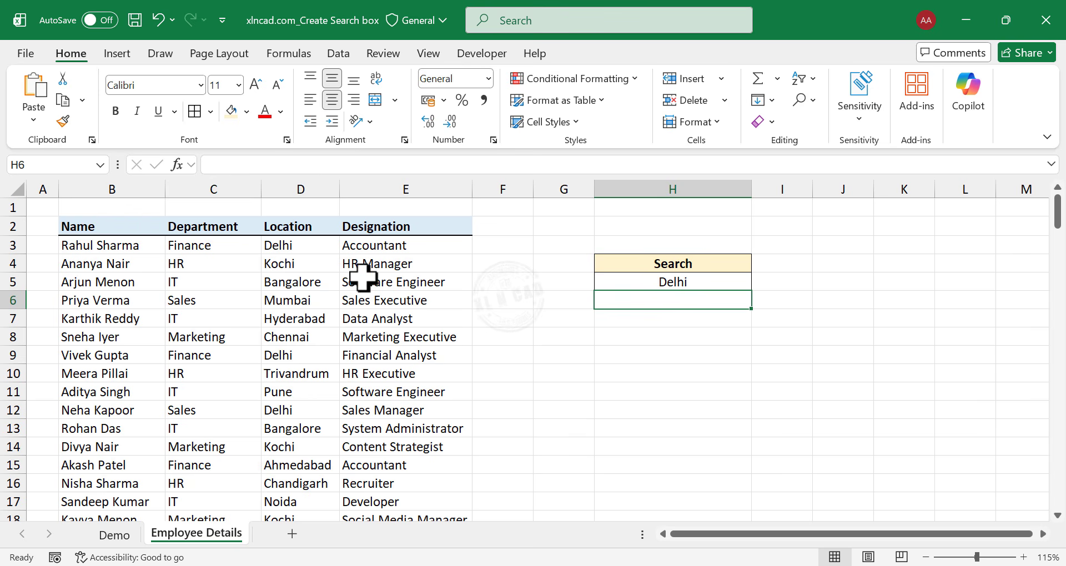
Start a formula-based conditional formatting rule for the employee data in cells B3:E152.
{"action": "left_click_drag", "start_coordinate": [100, 247], "coordinate": [415, 428]}
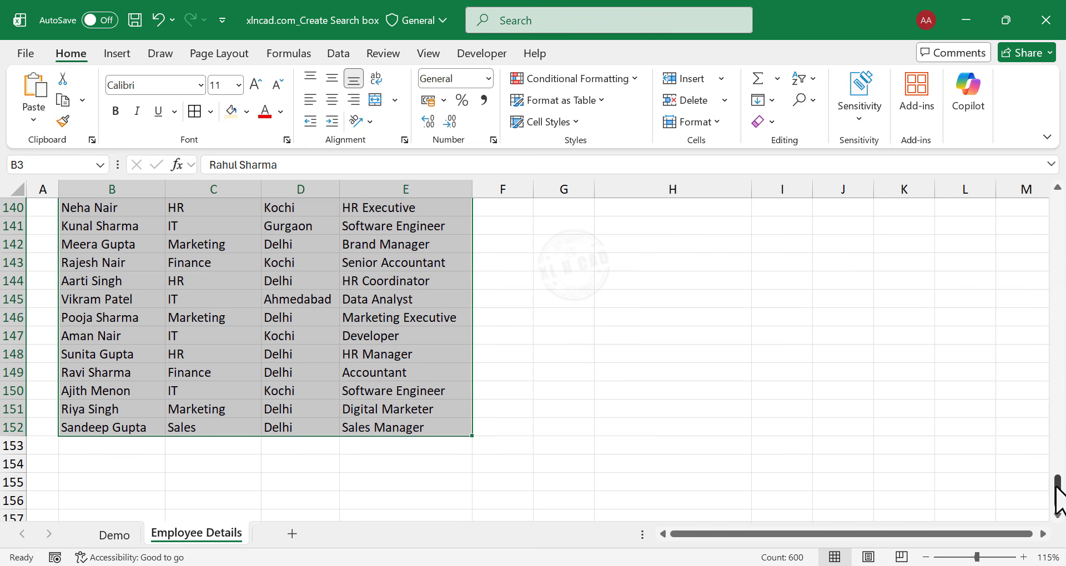
{"action": "left_click_drag", "start_coordinate": [1058, 494], "coordinate": [1058, 205]}
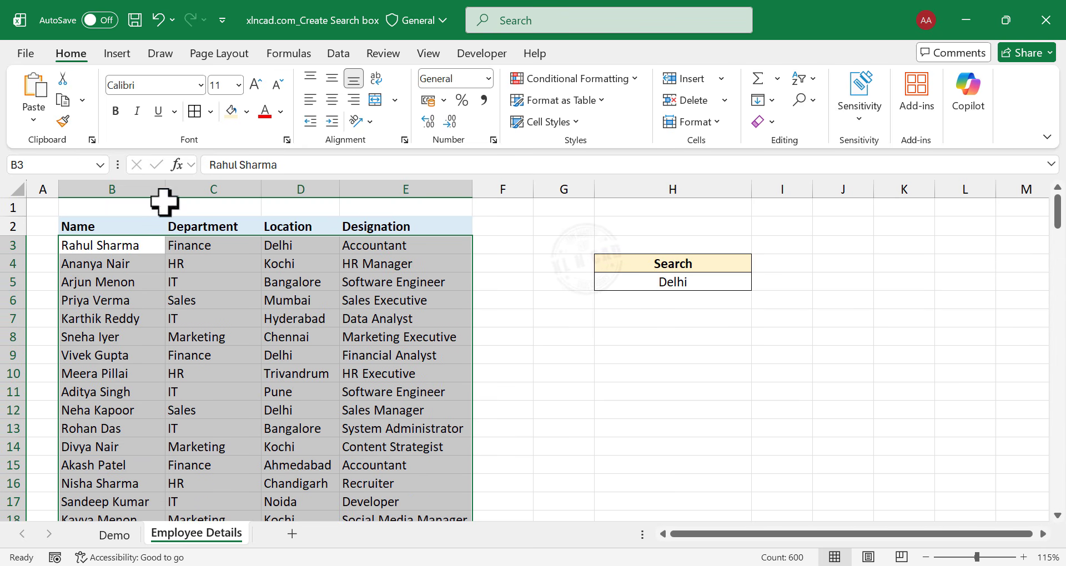
{"action": "left_click", "coordinate": [592, 79]}
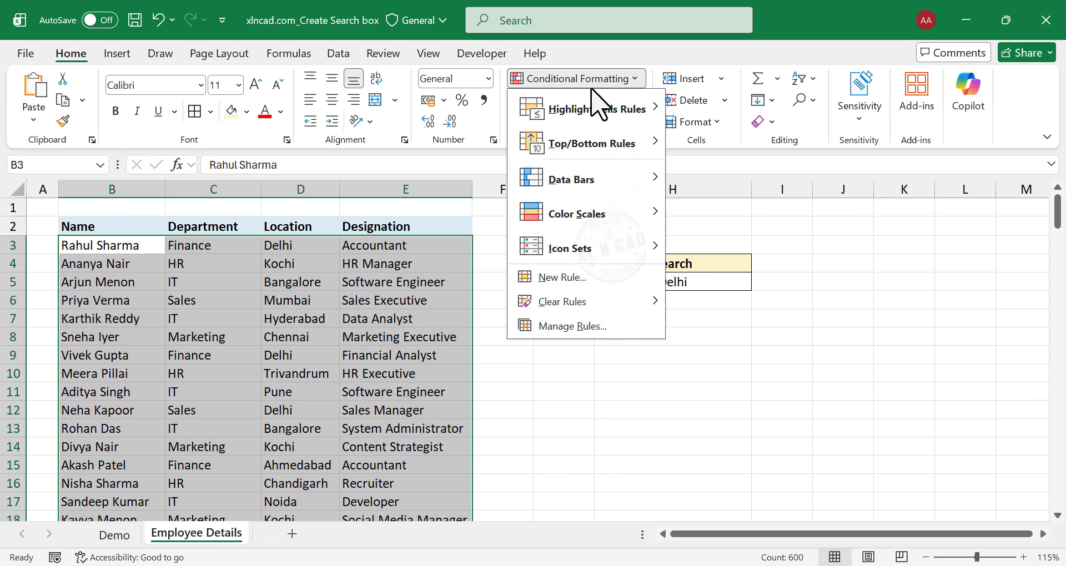
{"action": "left_click", "coordinate": [562, 277]}
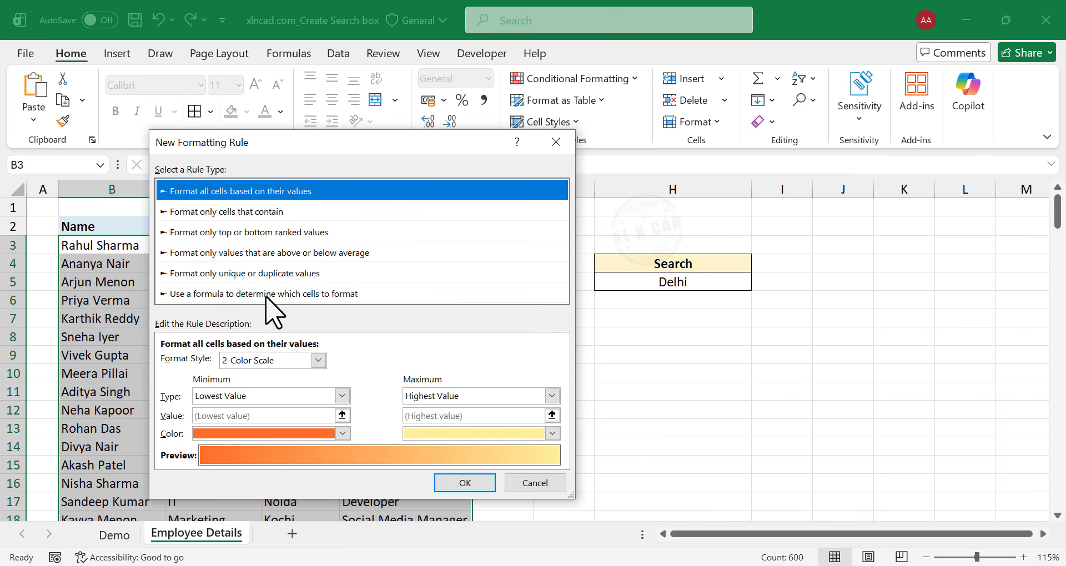
{"action": "left_click", "coordinate": [261, 294]}
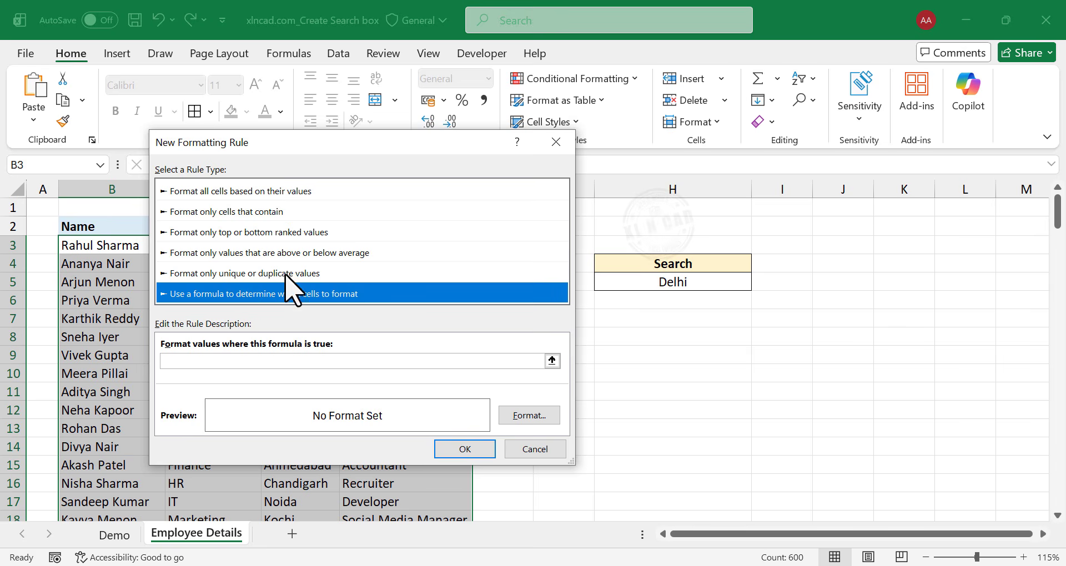
Enter the rule formula =FIND($H$5,CONCATENATE($B$3,$C$3,$D$3,$E$3)), picking the search cell and the first data row's cells.
{"action": "left_click_drag", "start_coordinate": [273, 139], "coordinate": [220, 287]}
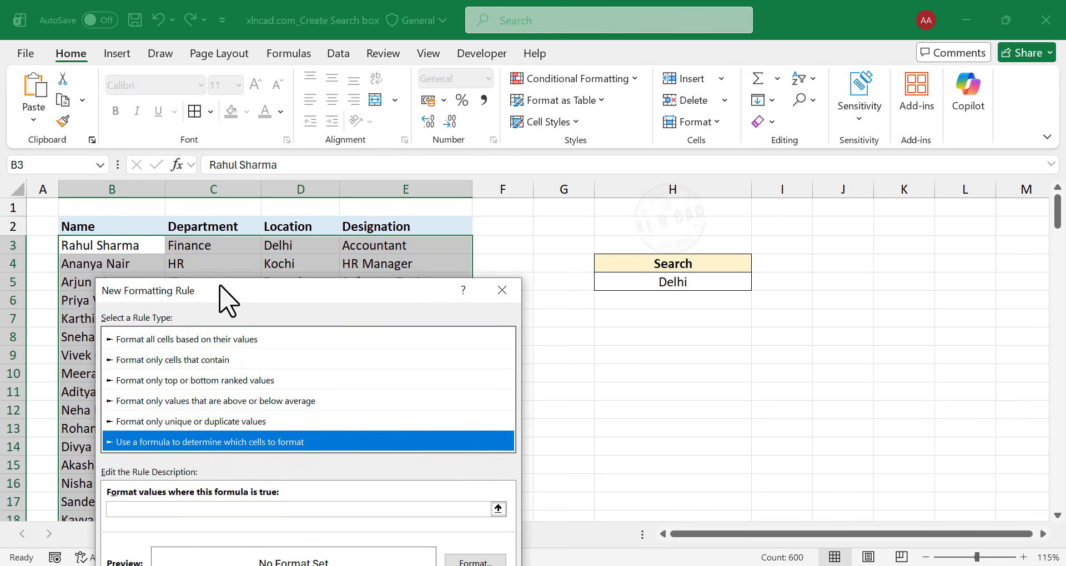
{"action": "left_click", "coordinate": [143, 510]}
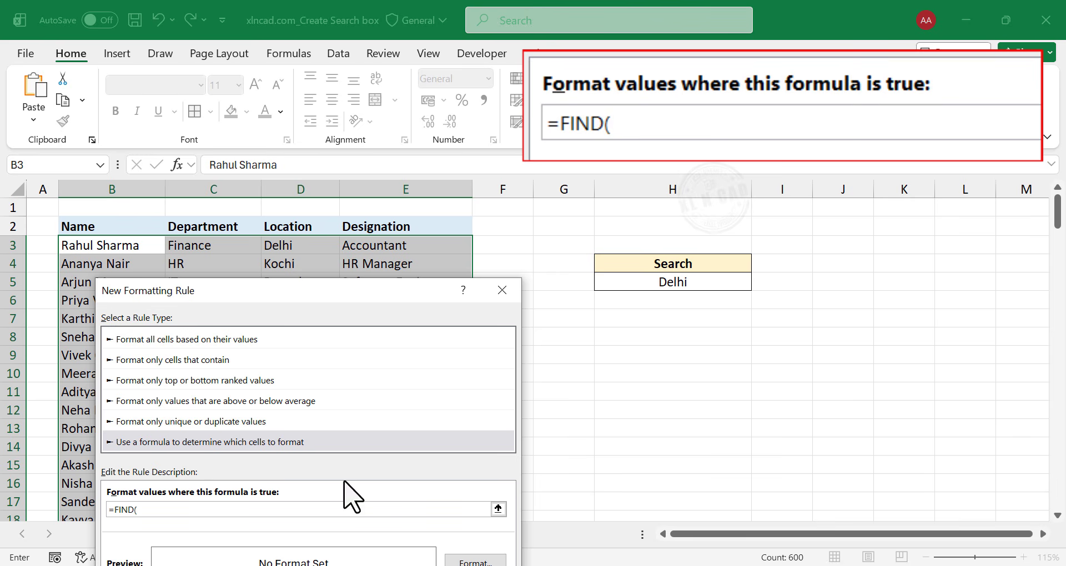
{"action": "type", "text": "=FIND("}
{"action": "left_click", "coordinate": [709, 287]}
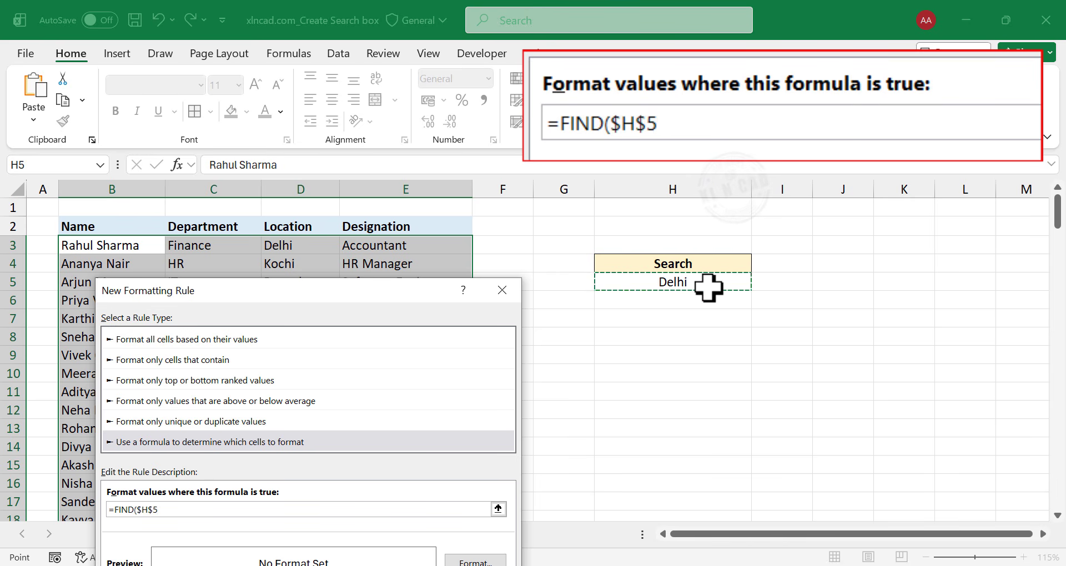
{"action": "type", "text": ",CONCATENATE("}
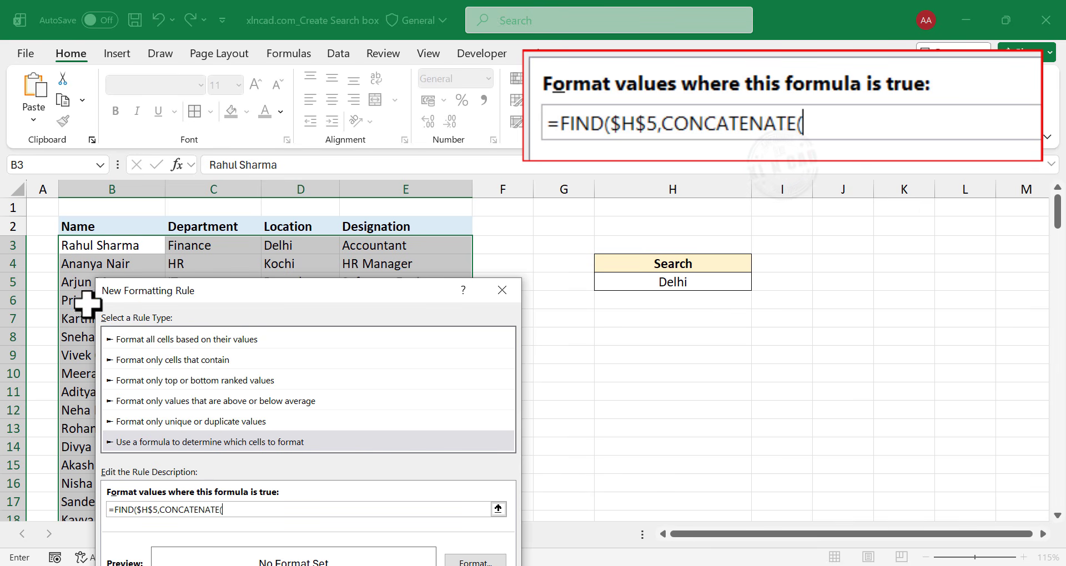
{"action": "left_click", "coordinate": [111, 245]}
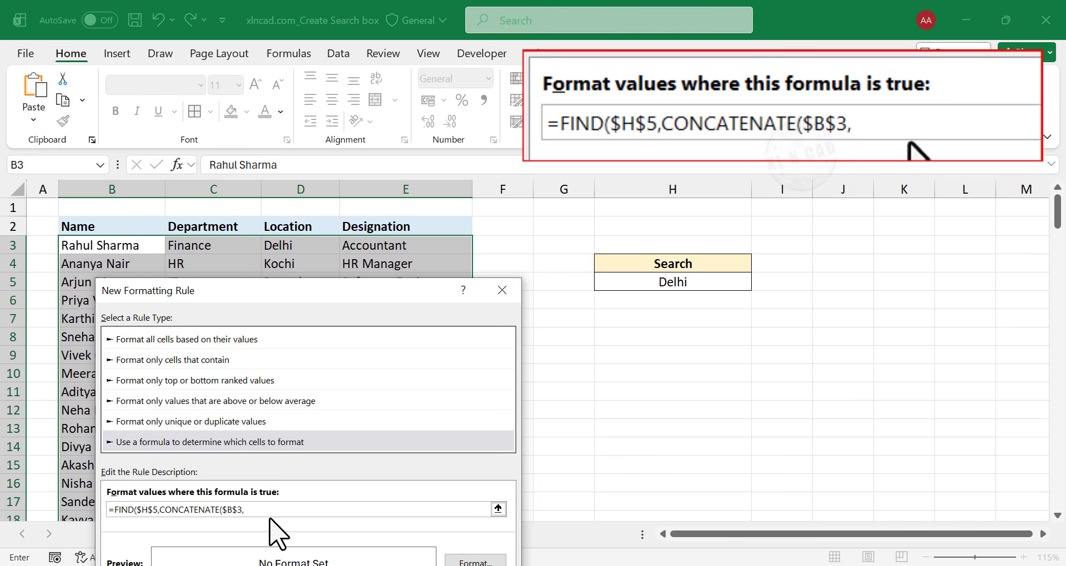
{"action": "left_click", "coordinate": [226, 247]}
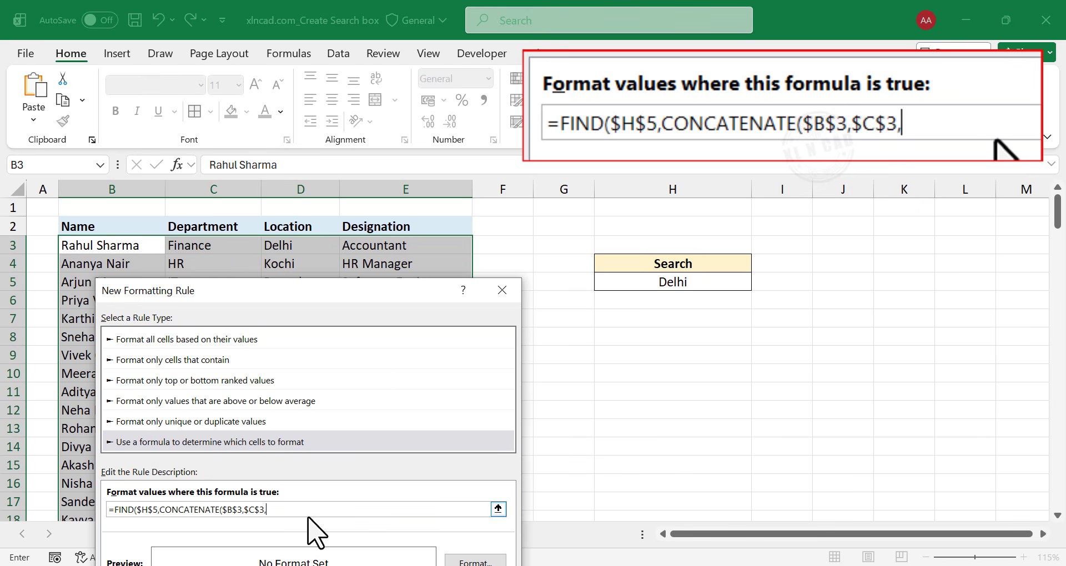
{"action": "left_click", "coordinate": [299, 245]}
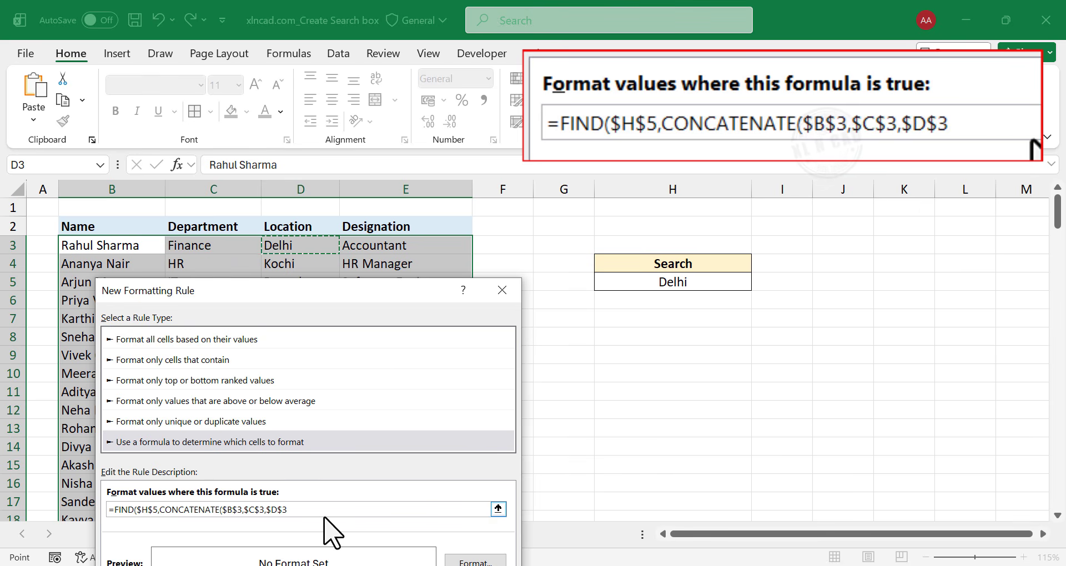
{"action": "left_click", "coordinate": [419, 247]}
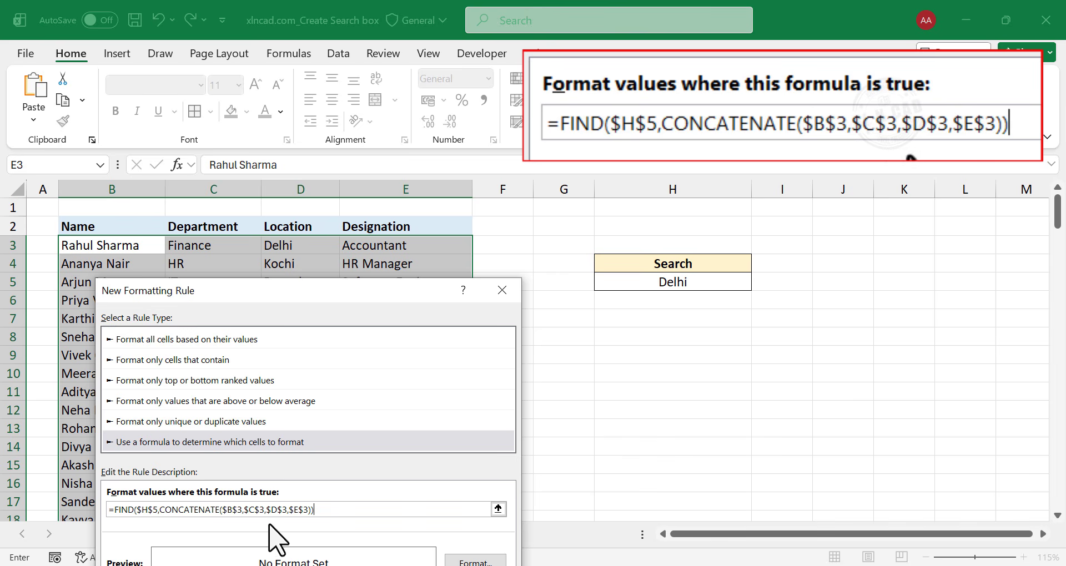
Make the row references relative inside CONCATENATE so its arguments read $B3,$C3,$D3,$E3.
{"action": "left_click", "coordinate": [237, 509]}
{"action": "key", "text": "BackSpace"}
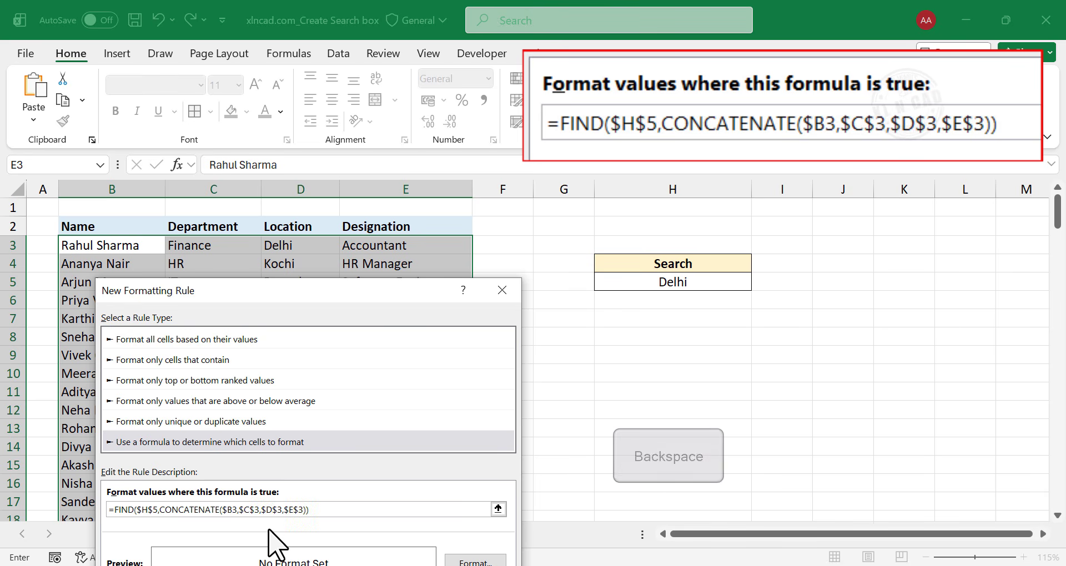
{"action": "left_click", "coordinate": [254, 510]}
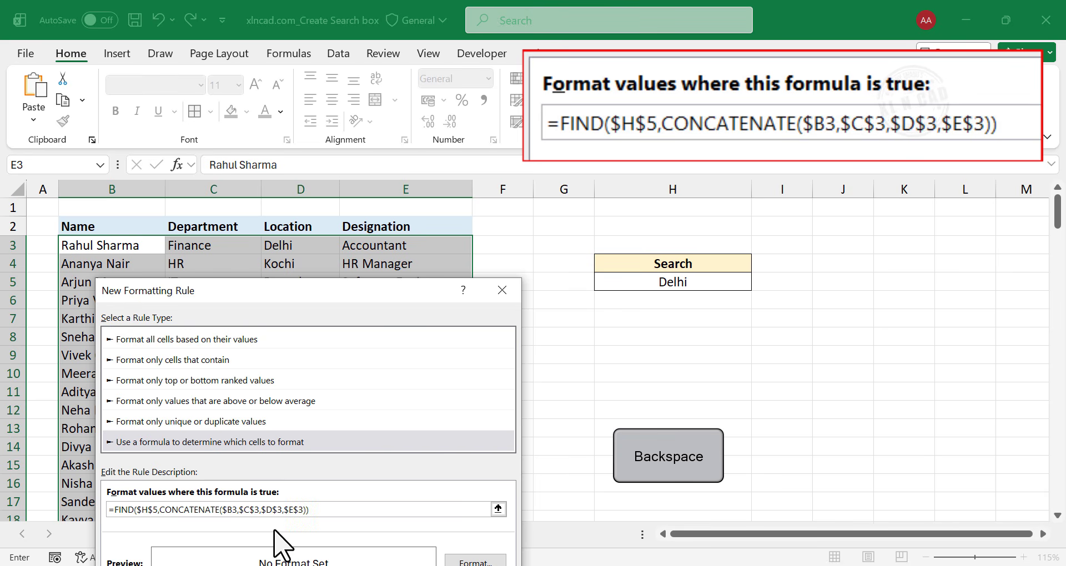
{"action": "key", "text": "BackSpace"}
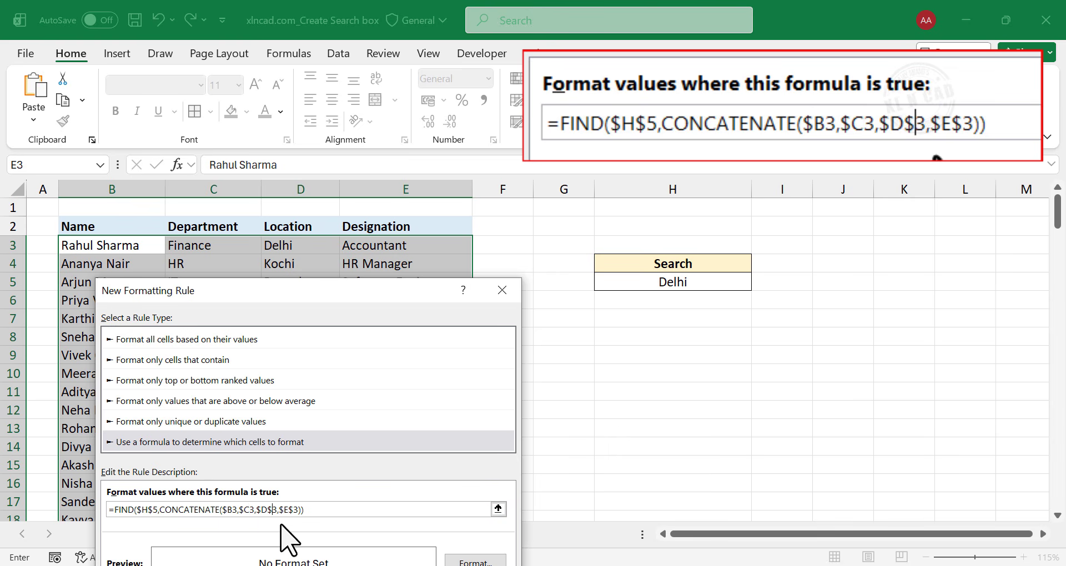
{"action": "left_click", "coordinate": [269, 509]}
{"action": "key", "text": "BackSpace"}
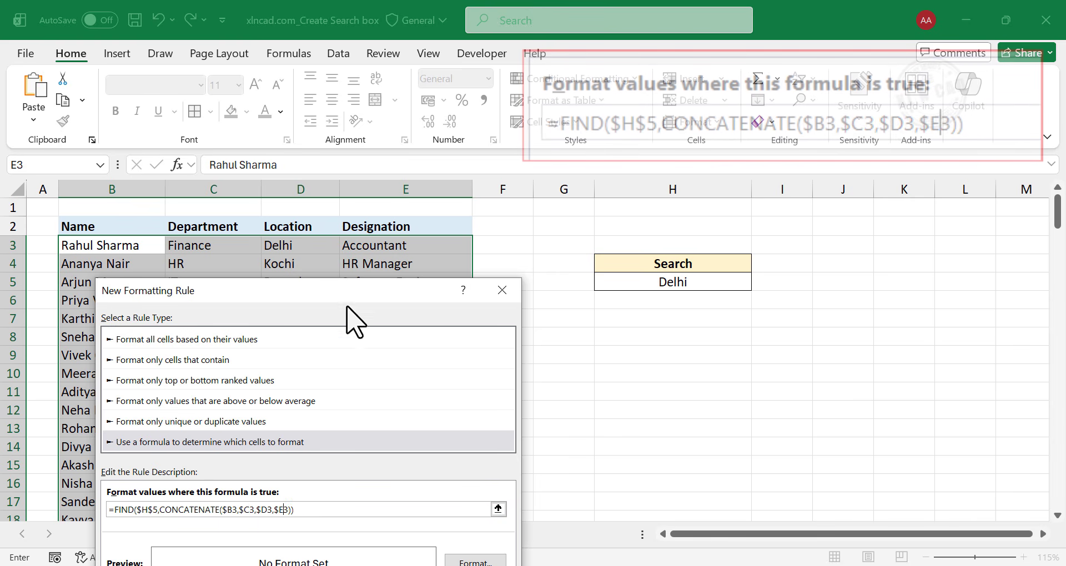
Set the rule's format to the lightest green theme fill and apply the rule to the employee rows.
{"action": "left_click_drag", "start_coordinate": [340, 288], "coordinate": [381, 167]}
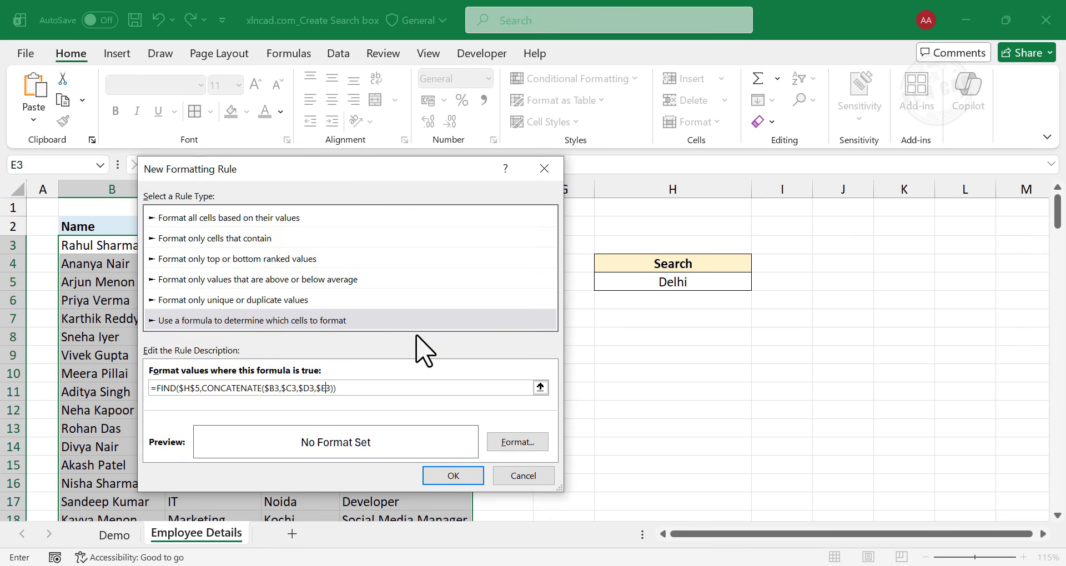
{"action": "left_click", "coordinate": [517, 442]}
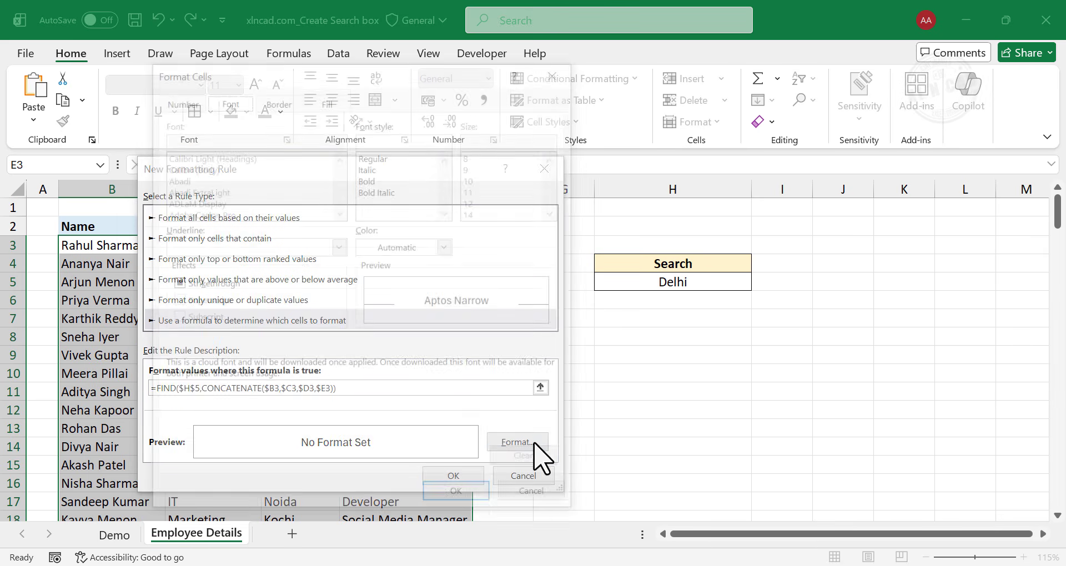
{"action": "left_click", "coordinate": [331, 99]}
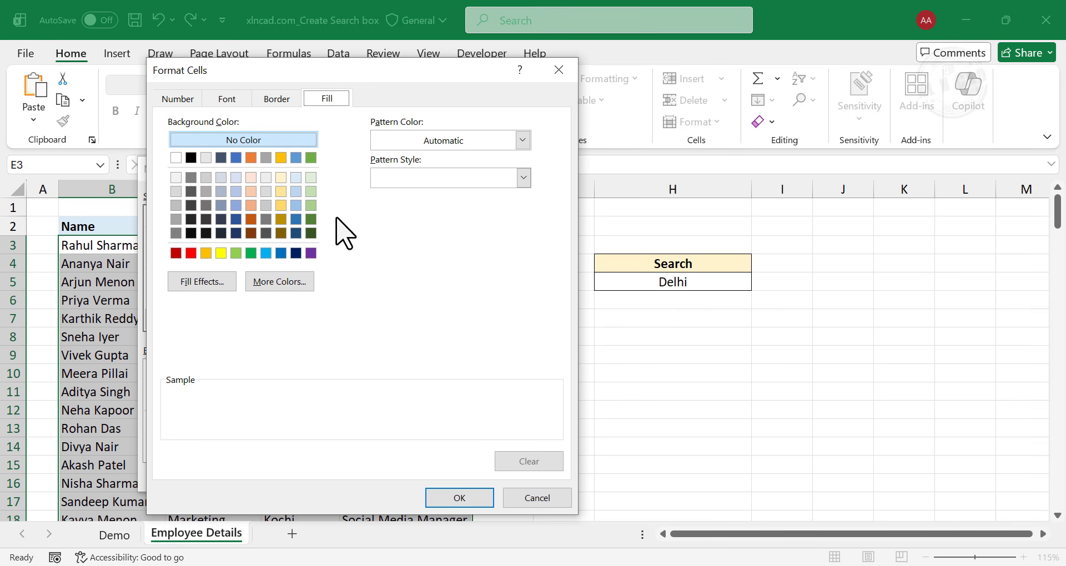
{"action": "left_click", "coordinate": [311, 178]}
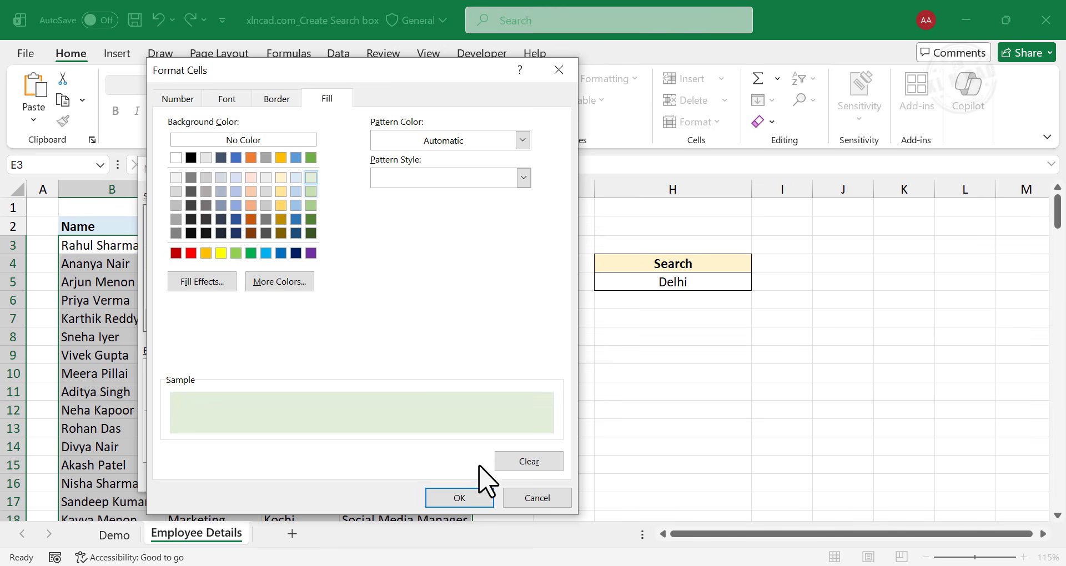
{"action": "left_click", "coordinate": [482, 497]}
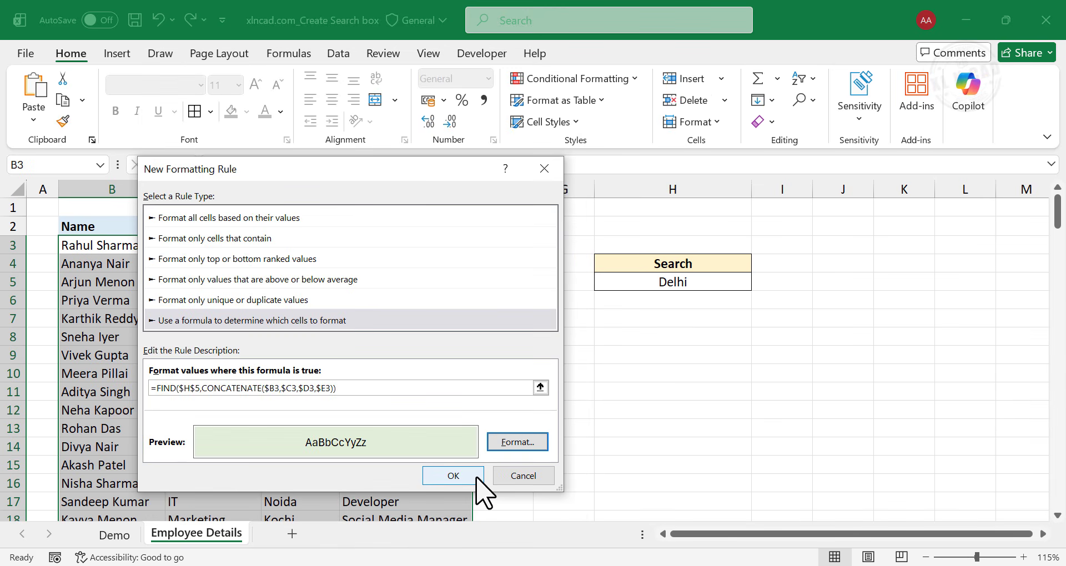
{"action": "left_click", "coordinate": [477, 478]}
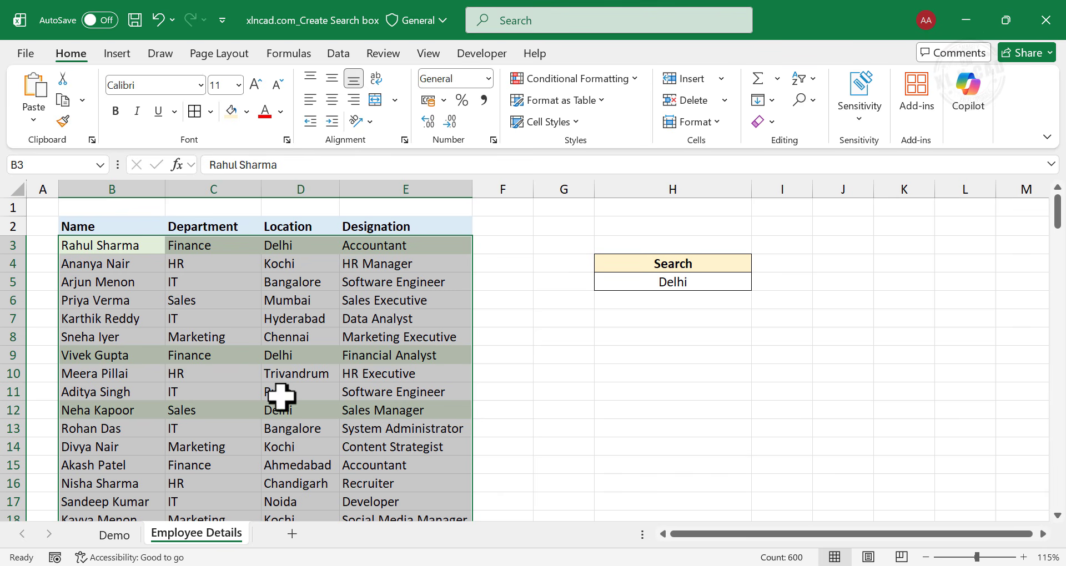
Check the row highlighting down the employee list for the search term Delhi.
{"action": "left_click", "coordinate": [309, 243]}
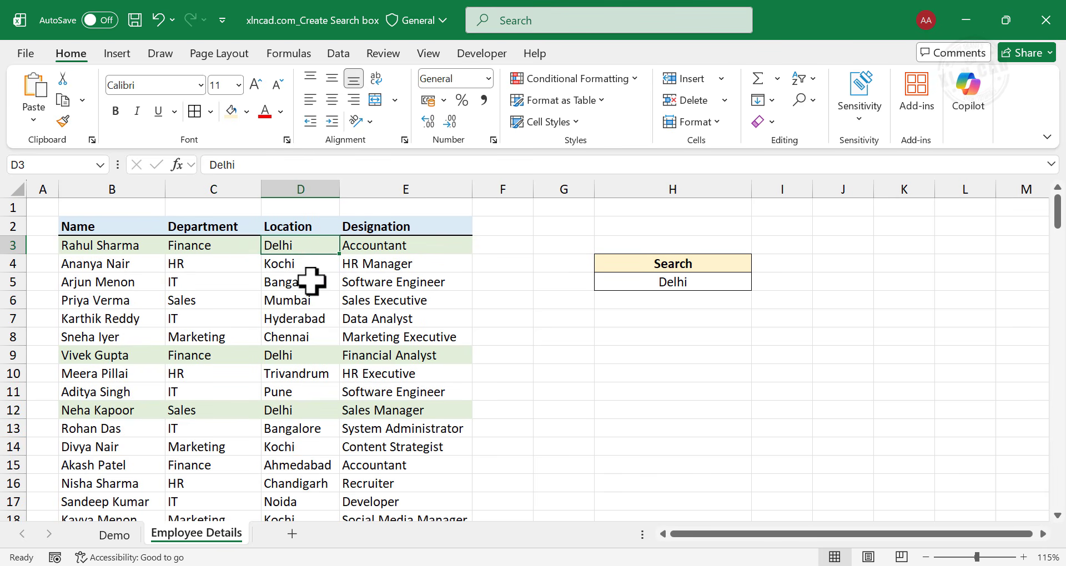
{"action": "scroll", "coordinate": [319, 365], "scroll_direction": "down", "scroll_amount": 9}
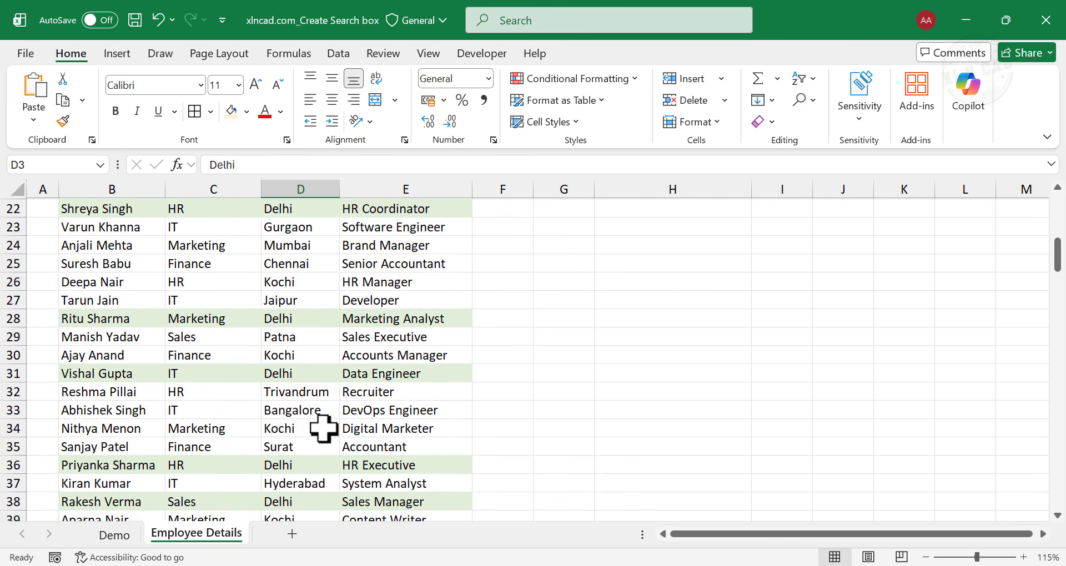
{"action": "scroll", "coordinate": [324, 443], "scroll_direction": "up", "scroll_amount": 9}
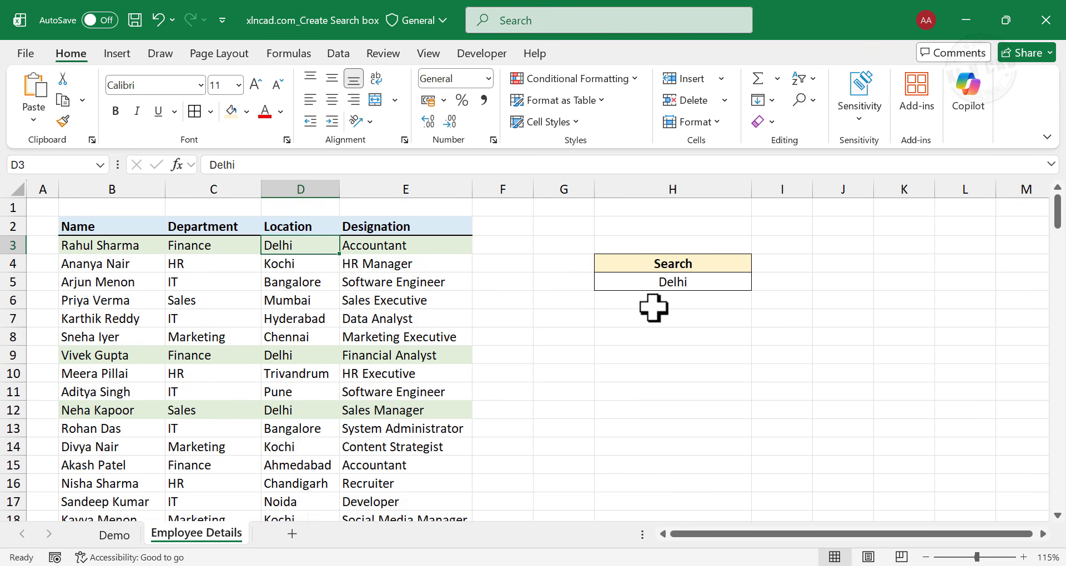
Test the search box by entering Chennai in cell H5, and check the row highlighting down the list.
{"action": "left_click", "coordinate": [666, 282]}
{"action": "type", "text": "Chennai"}
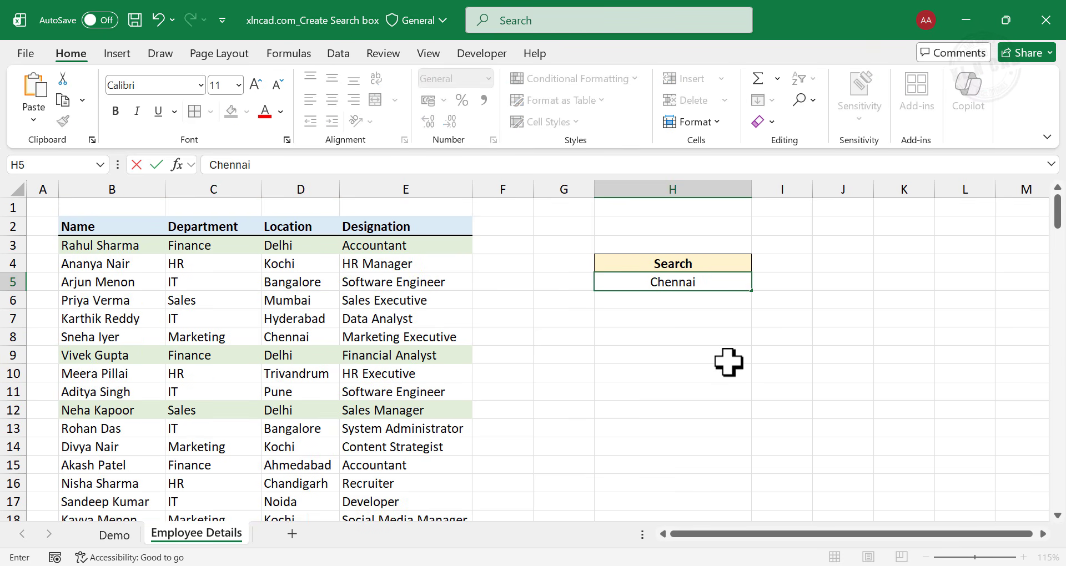
{"action": "key", "text": "Return"}
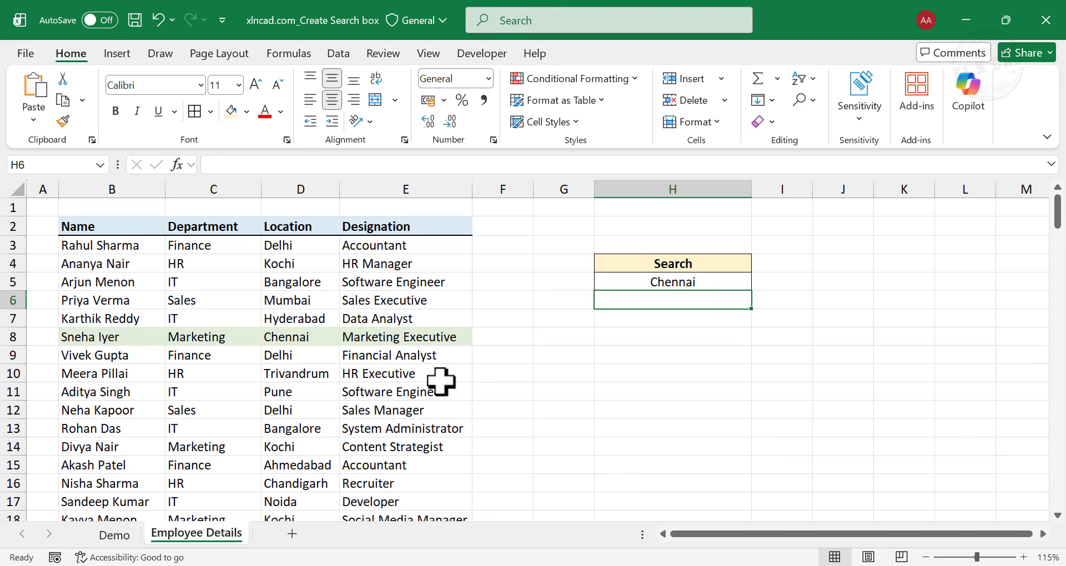
{"action": "scroll", "coordinate": [326, 355], "scroll_direction": "down", "scroll_amount": 7}
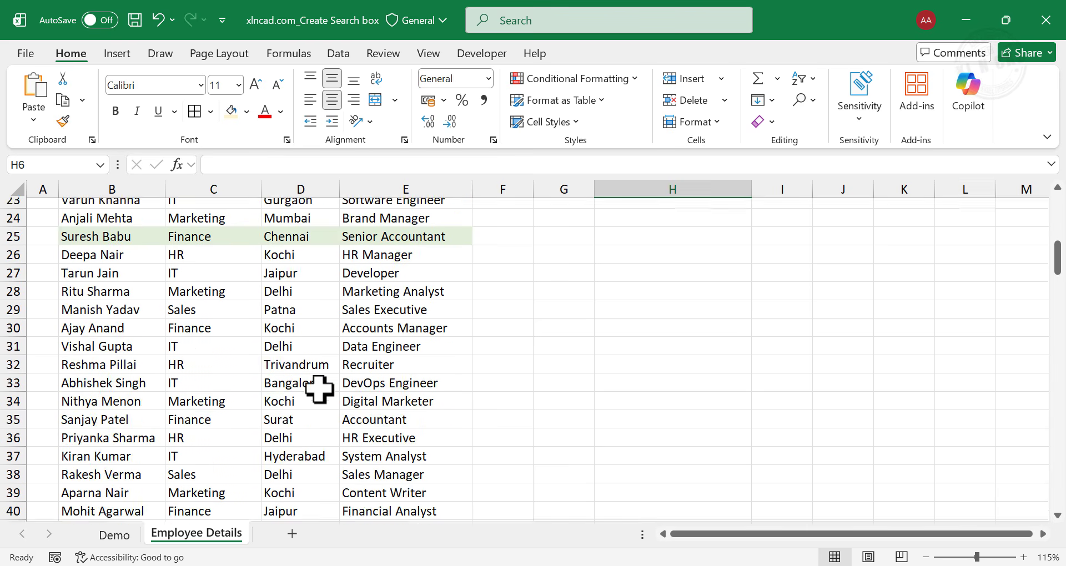
{"action": "scroll", "coordinate": [319, 390], "scroll_direction": "up", "scroll_amount": 7}
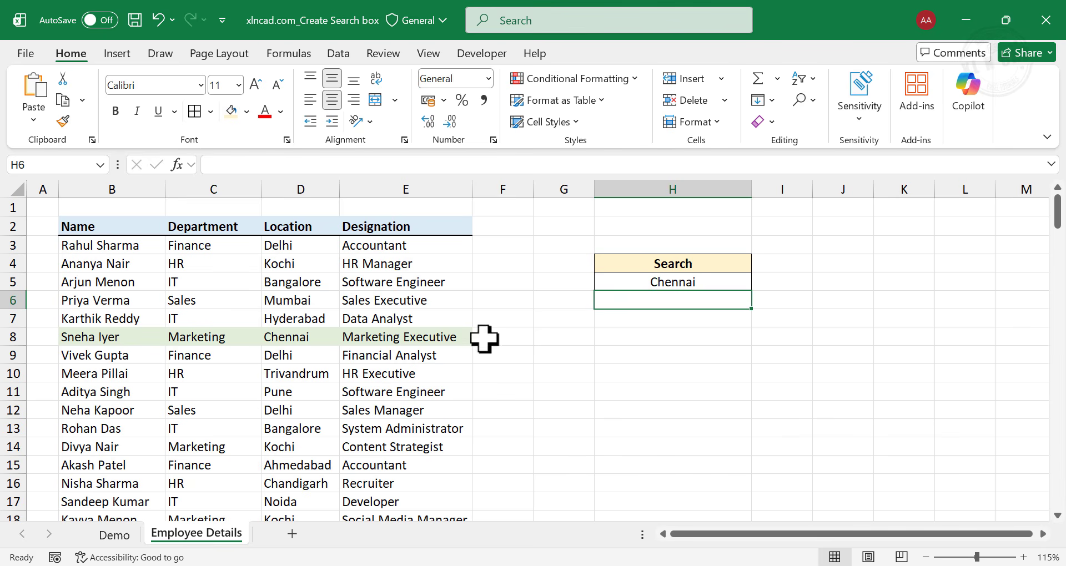
Test the search box with the department name Sales in cell H5, and review the highlighted employee rows.
{"action": "left_click", "coordinate": [706, 284]}
{"action": "type", "text": "Sa"}
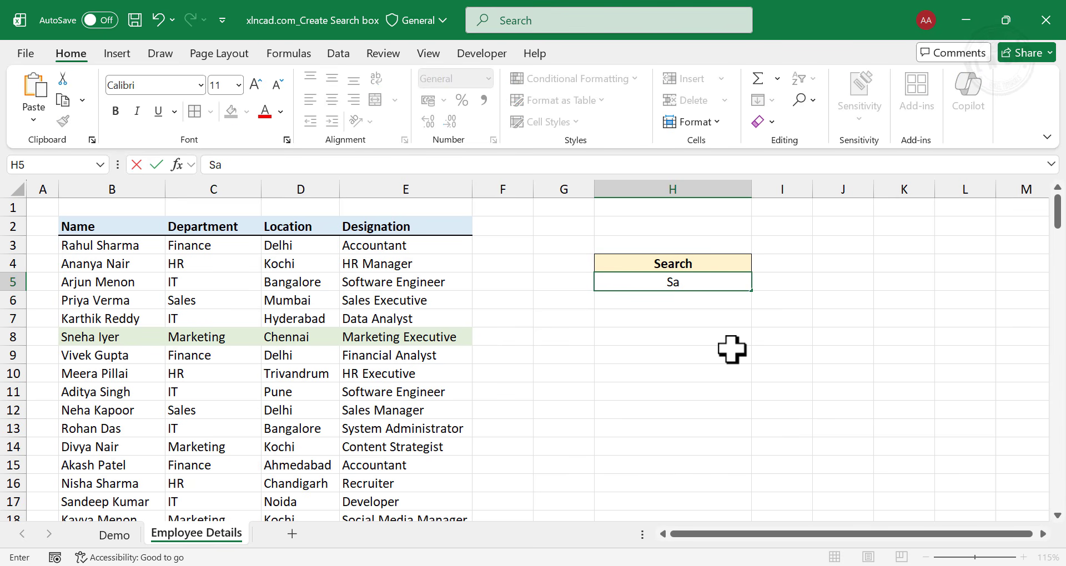
{"action": "type", "text": "les"}
{"action": "key", "text": "Return"}
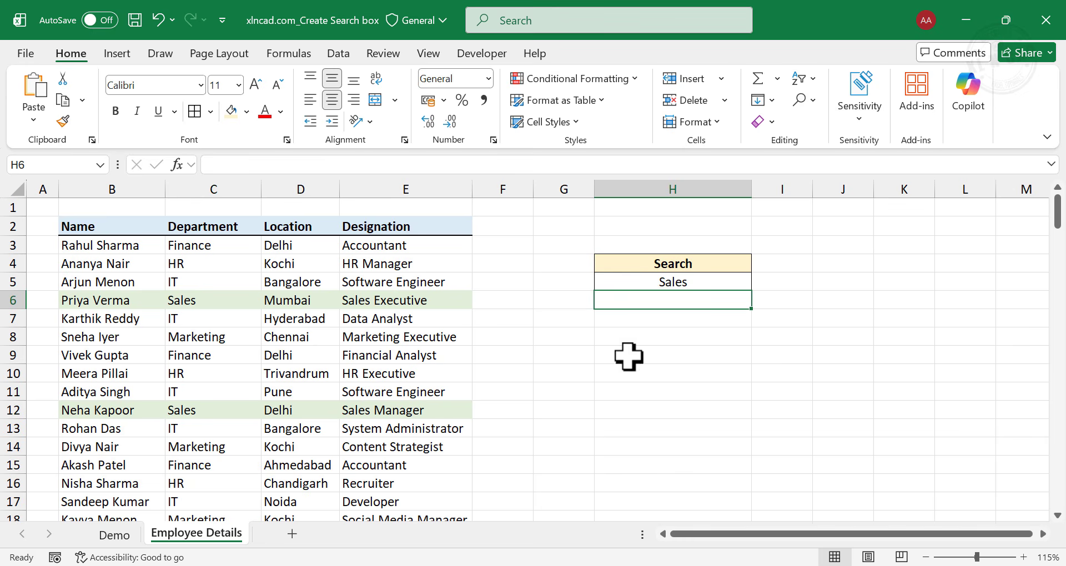
{"action": "scroll", "coordinate": [226, 343], "scroll_direction": "down", "scroll_amount": 10}
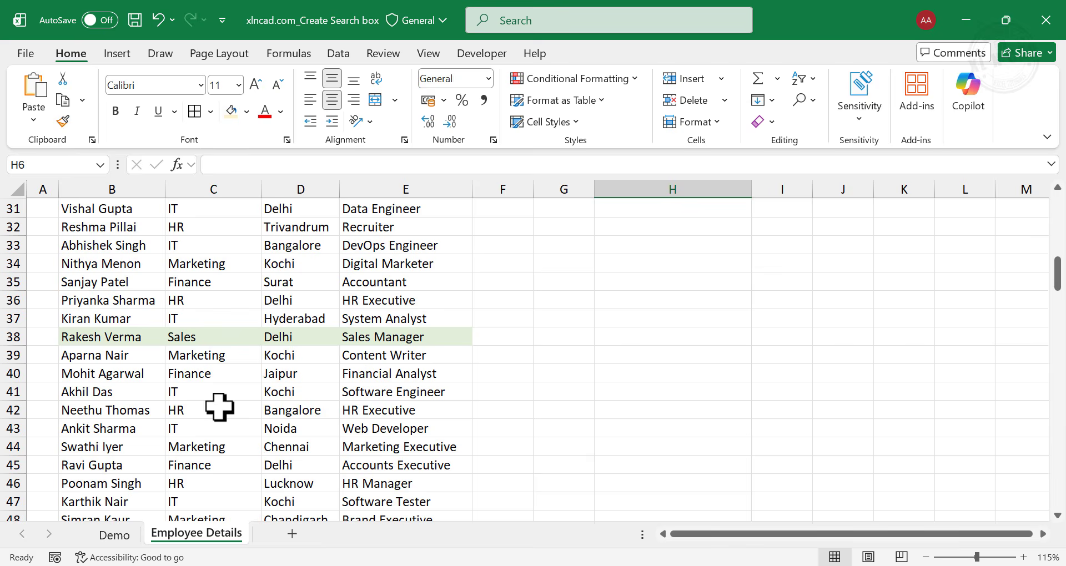
{"action": "scroll", "coordinate": [219, 407], "scroll_direction": "up", "scroll_amount": 10}
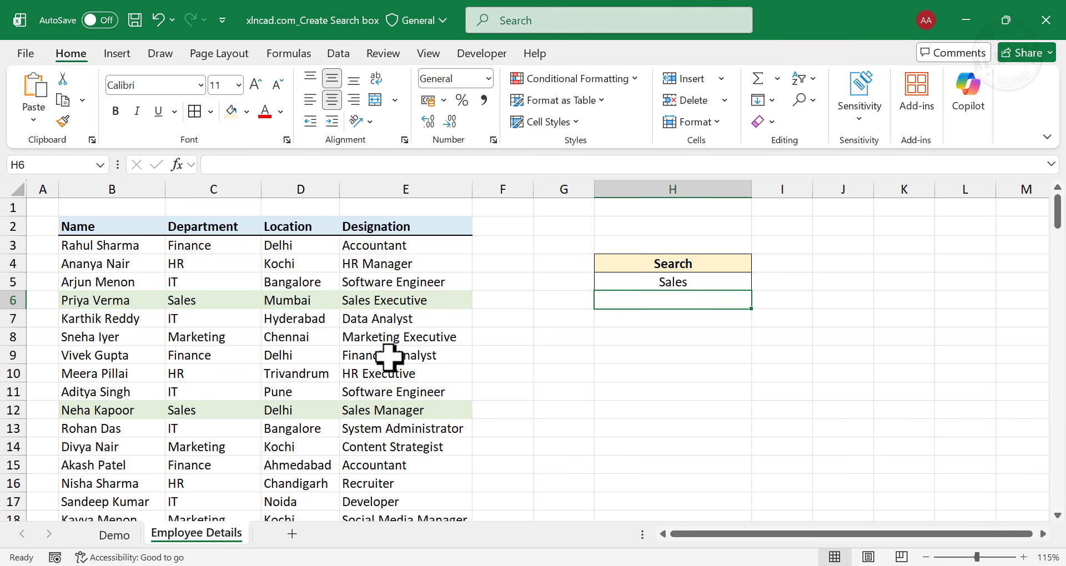
Test the search box with the designation Marketing Executive in cell H5, and check the row highlighting down the employee list.
{"action": "left_click", "coordinate": [680, 286]}
{"action": "type", "text": "Marketing Executive"}
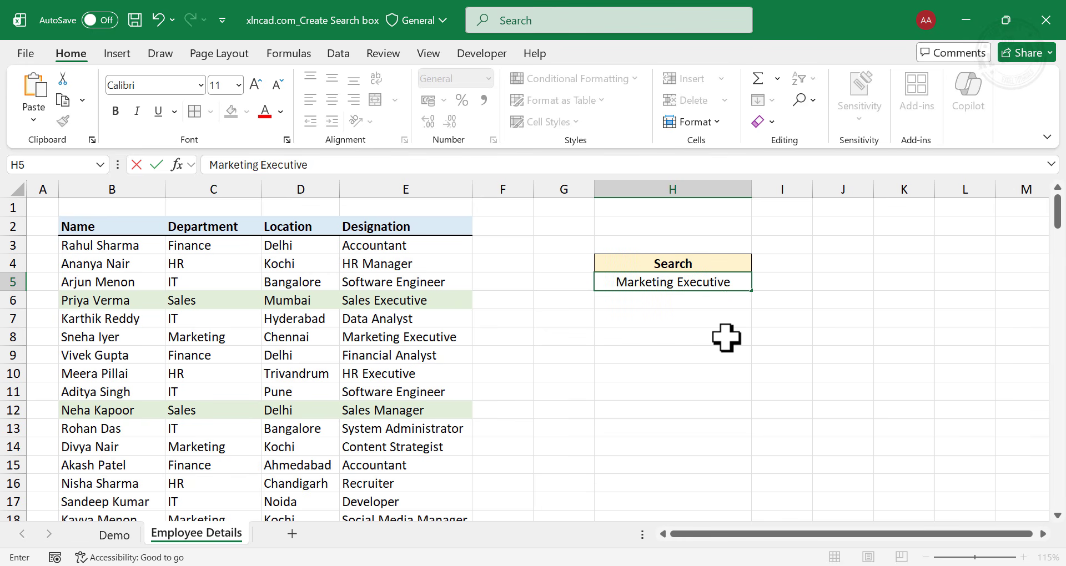
{"action": "key", "text": "Return"}
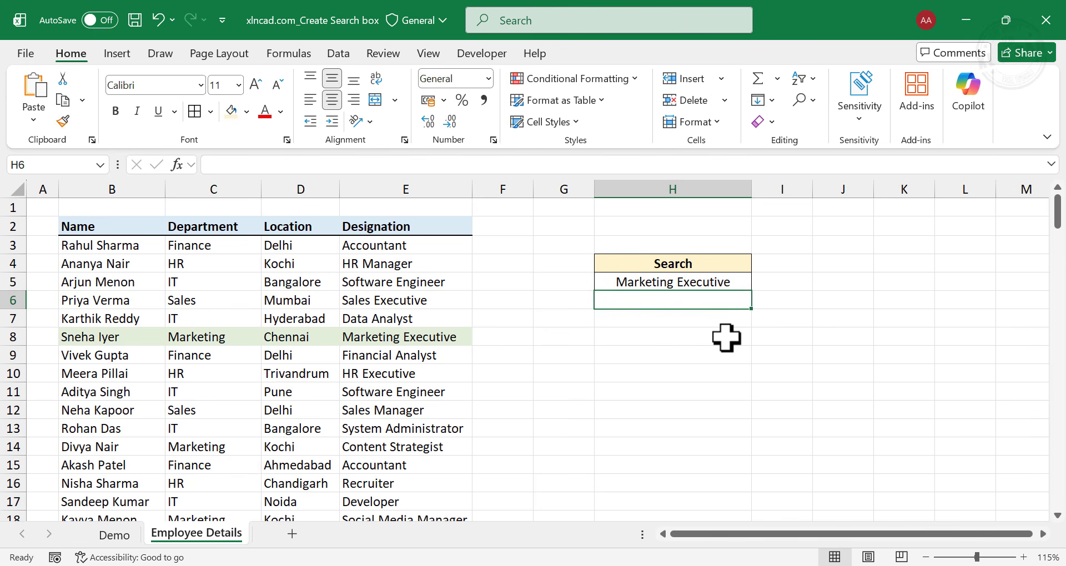
{"action": "scroll", "coordinate": [393, 355], "scroll_direction": "down", "scroll_amount": 12}
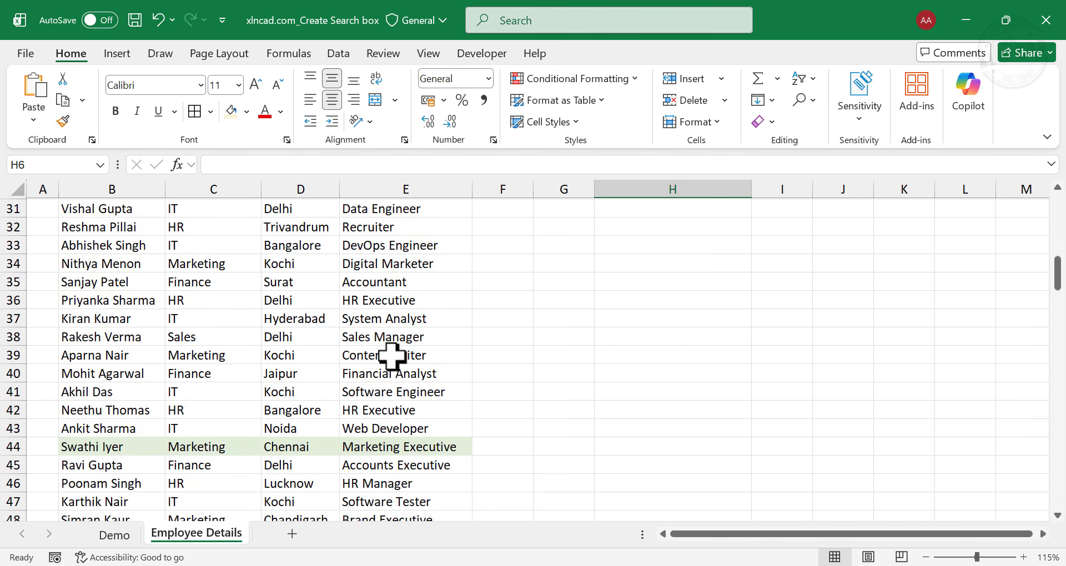
{"action": "scroll", "coordinate": [342, 367], "scroll_direction": "down", "scroll_amount": 9}
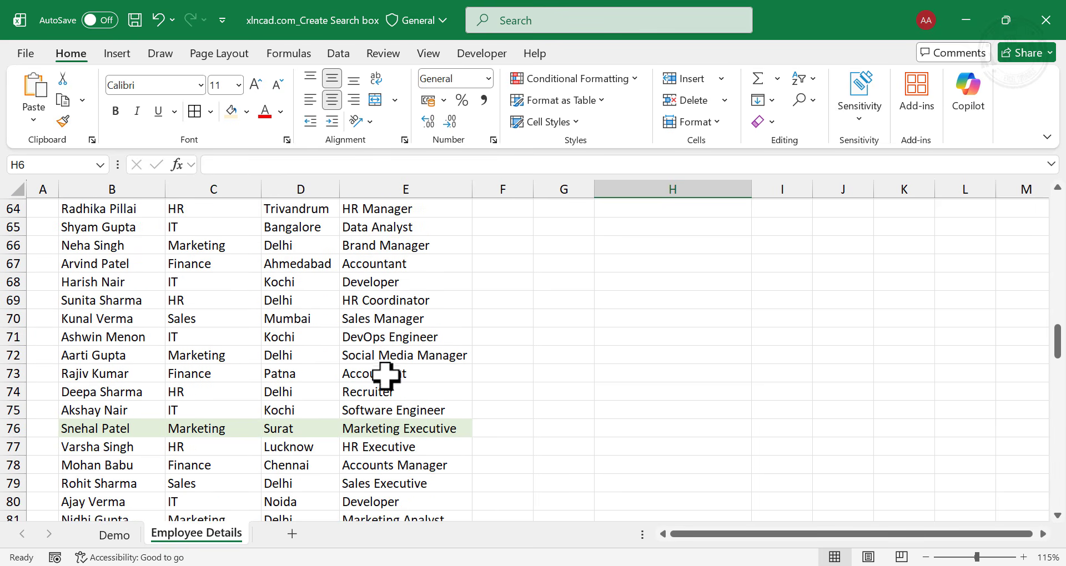
{"action": "scroll", "coordinate": [388, 425], "scroll_direction": "up", "scroll_amount": 20}
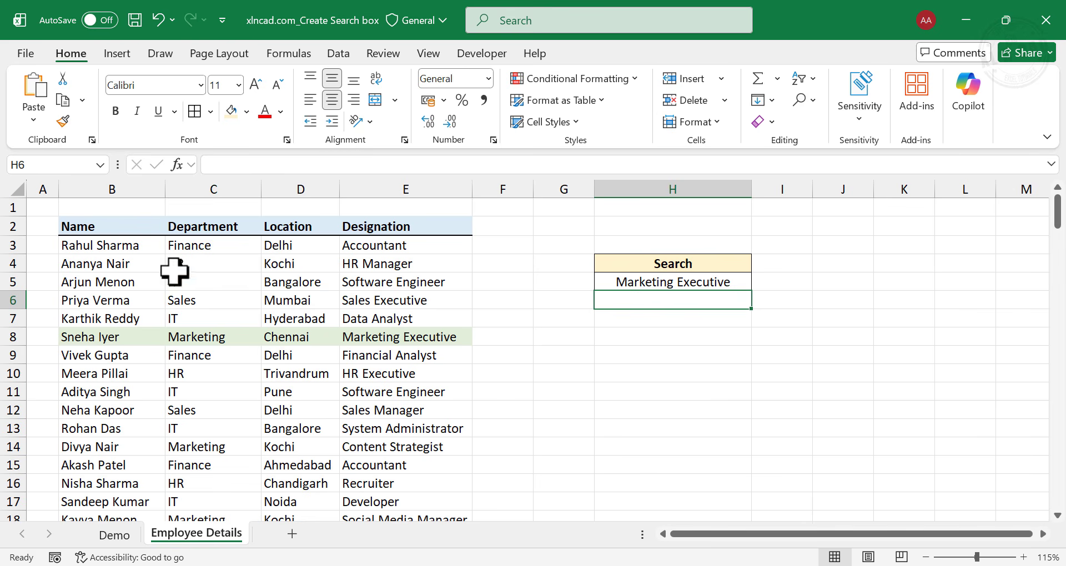
Hide the gridlines on the Employee Details sheet and enter another search term beginning with I in cell H5.
{"action": "left_click", "coordinate": [429, 54]}
{"action": "left_click", "coordinate": [408, 103]}
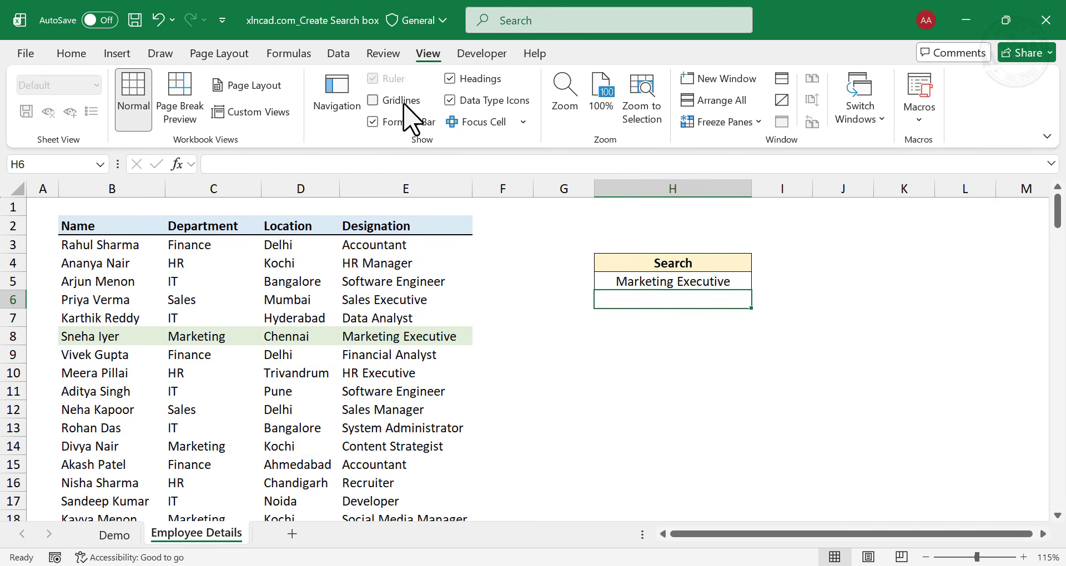
{"action": "left_click", "coordinate": [705, 282]}
{"action": "type", "text": "IT"}
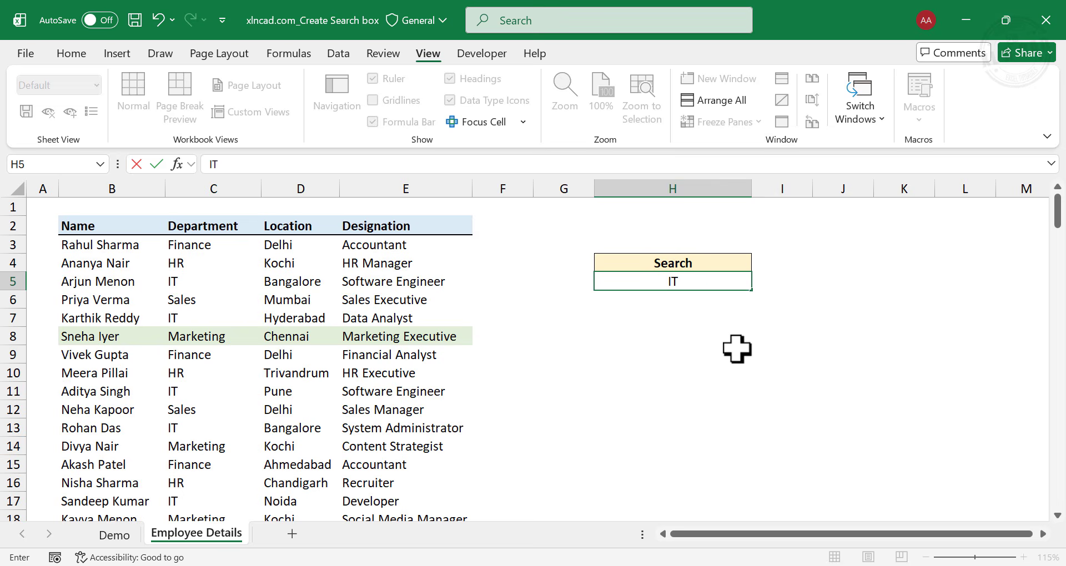
{"action": "key", "text": "Return"}
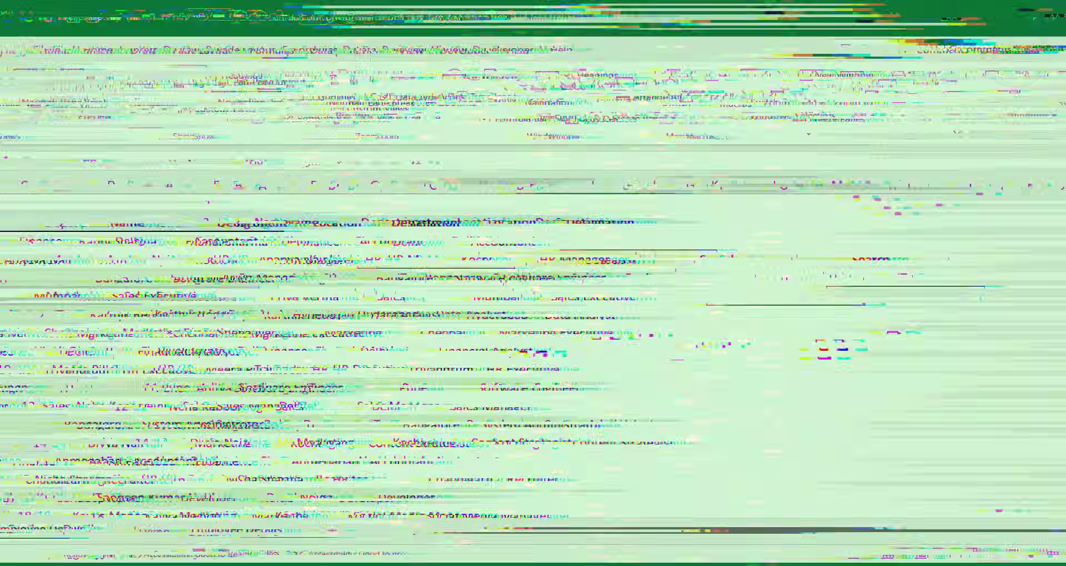